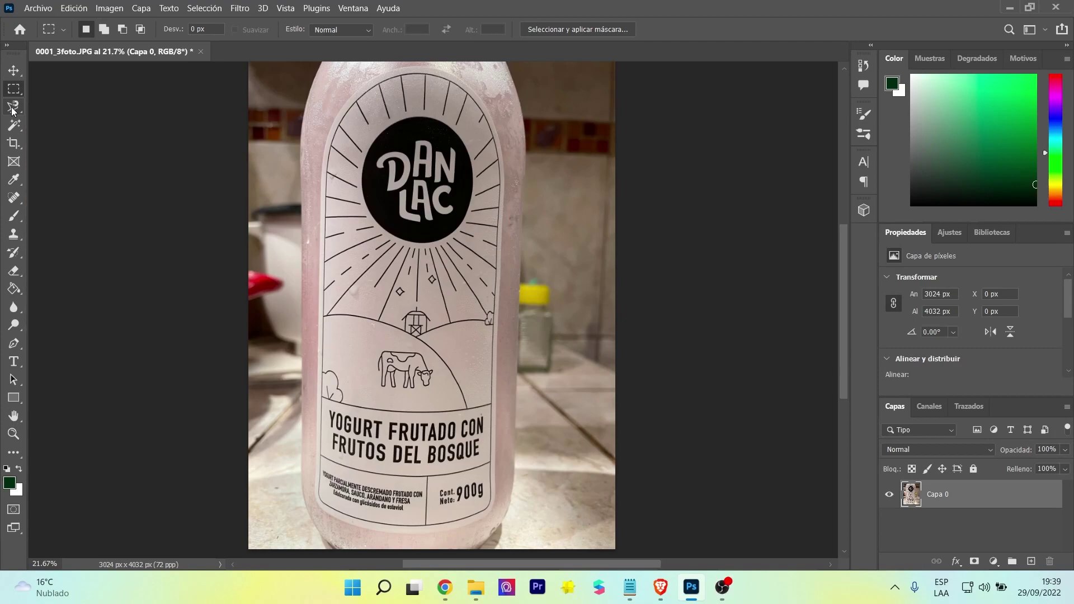
# Outline the yogurt label with the Magnetic Lasso, invert the selection, delete the surrounding photo, and deselect
pyautogui.click(12, 108)
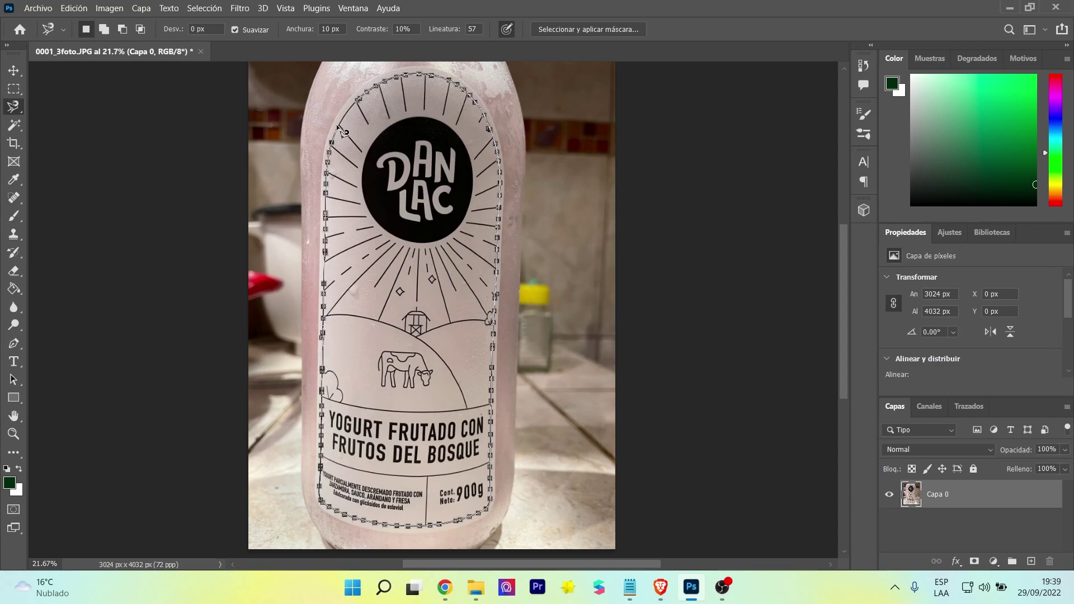
pyautogui.click(357, 98)
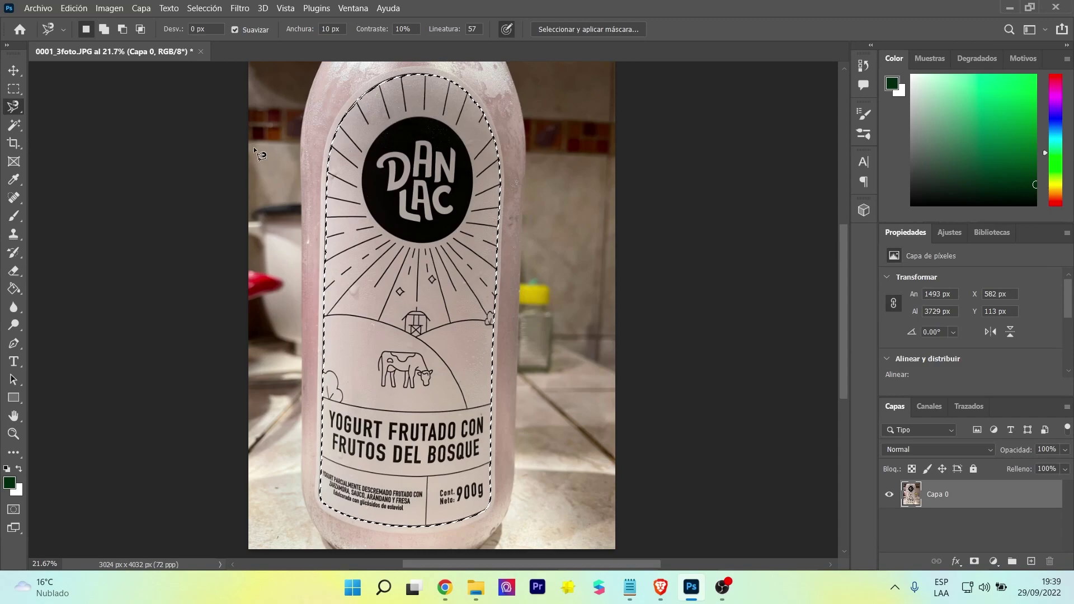
pyautogui.hotkey('ctrl', 'shift', 'i')
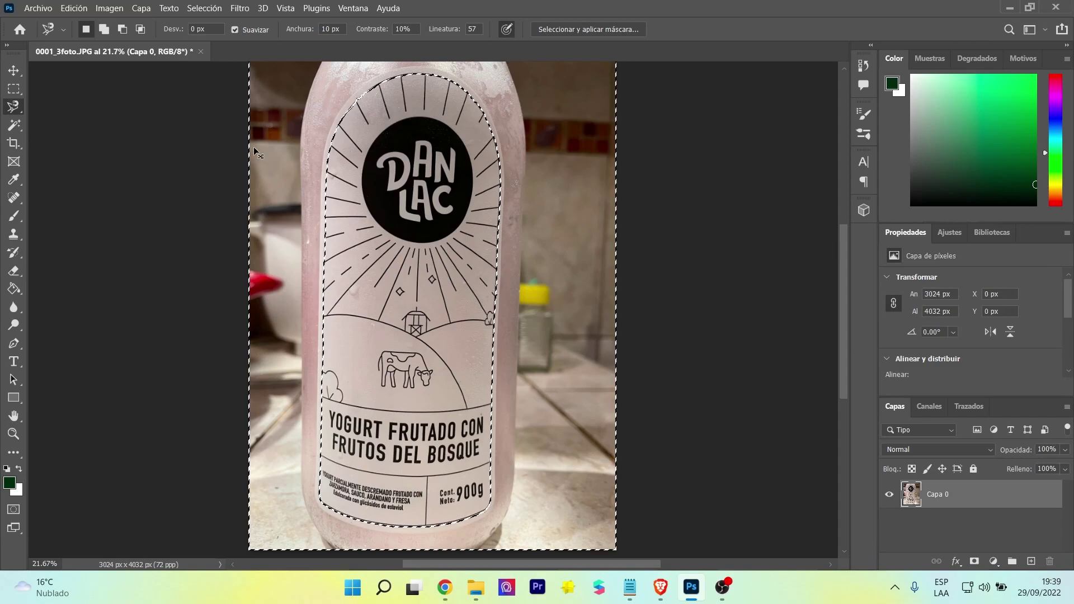
pyautogui.hotkey('ctrl', 'alt', 'i')
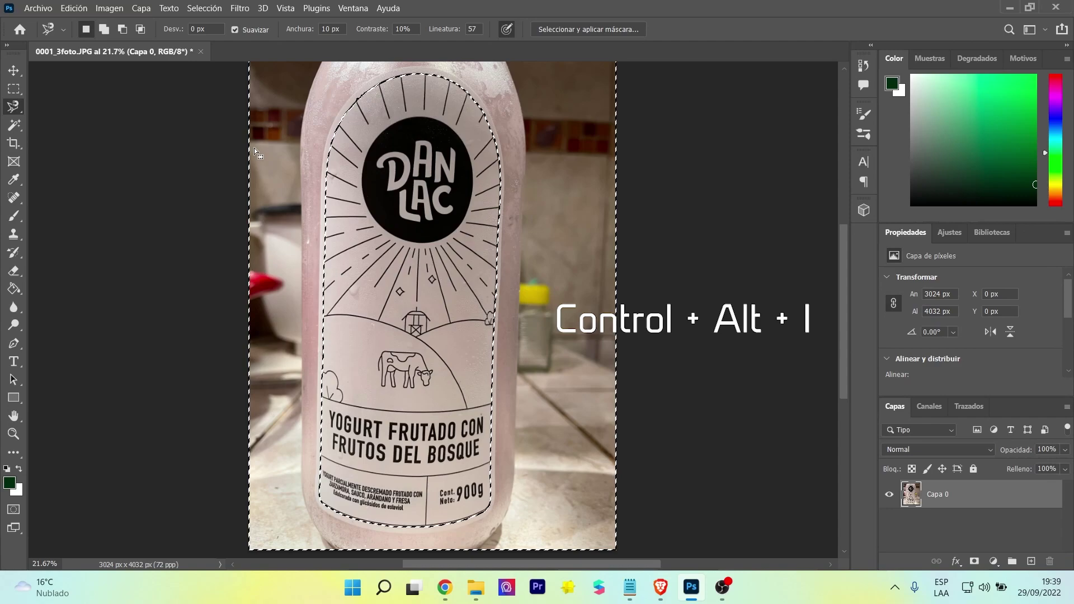
pyautogui.press('Delete')
pyautogui.keyDown('alt'); pyautogui.scroll(-5, 254, 148); pyautogui.keyUp('alt')
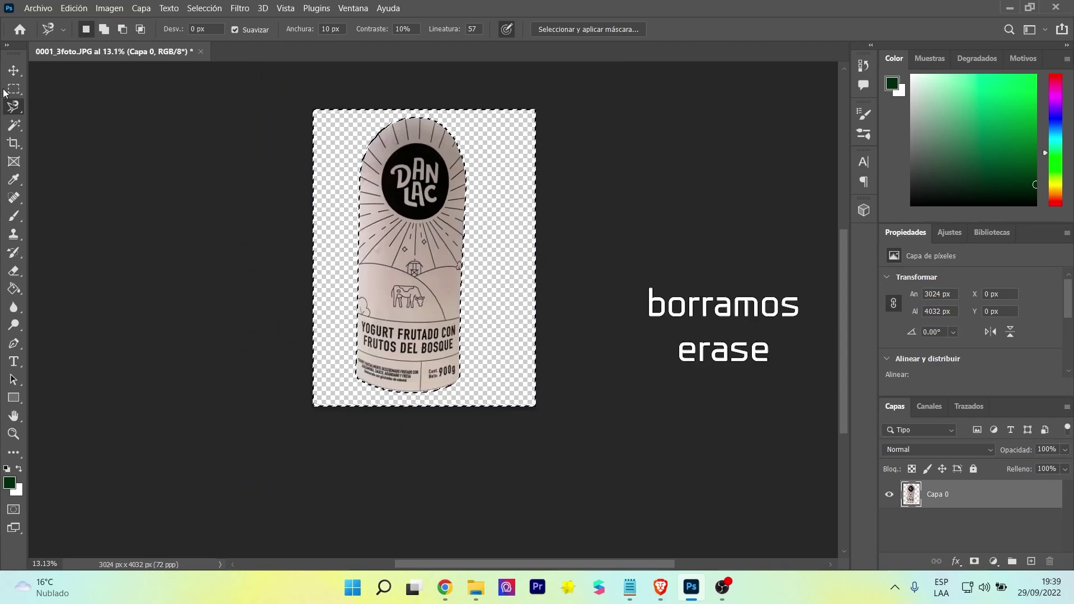
pyautogui.click(14, 88)
pyautogui.click(53, 102)
# Transform the cut-out label: rotate it slightly counterclockwise to straighten it, enlarge it to about 1523 × 3933 px, and center it on the canvas
pyautogui.click(14, 70)
pyautogui.keyDown('alt'); pyautogui.scroll(3, 404, 211); pyautogui.keyUp('alt')
pyautogui.hotkey('ctrl', 't')
pyautogui.moveTo(497, 80); pyautogui.dragTo(492, 78)
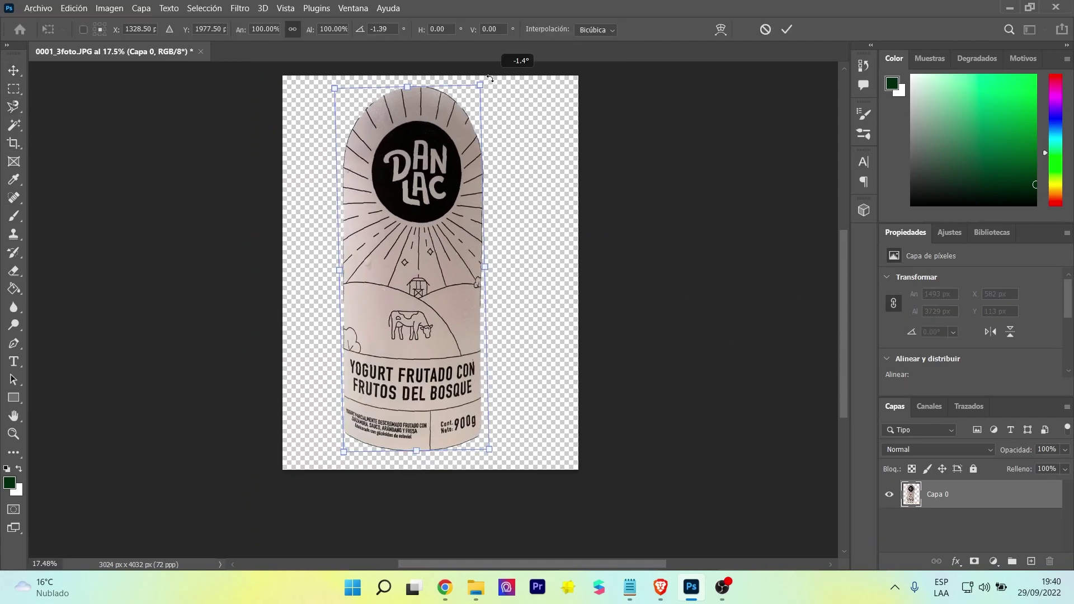
pyautogui.moveTo(499, 452); pyautogui.dragTo(507, 472)
pyautogui.moveTo(475, 336); pyautogui.dragTo(480, 325)
pyautogui.keyDown('alt'); pyautogui.scroll(-2, 523, 284); pyautogui.keyUp('alt')
pyautogui.moveTo(505, 115); pyautogui.dragTo(511, 102)
pyautogui.press('Return')
pyautogui.hotkey('ctrl', 't')
pyautogui.press('Return')
pyautogui.keyDown('alt'); pyautogui.scroll(1, 542, 242); pyautogui.keyUp('alt')
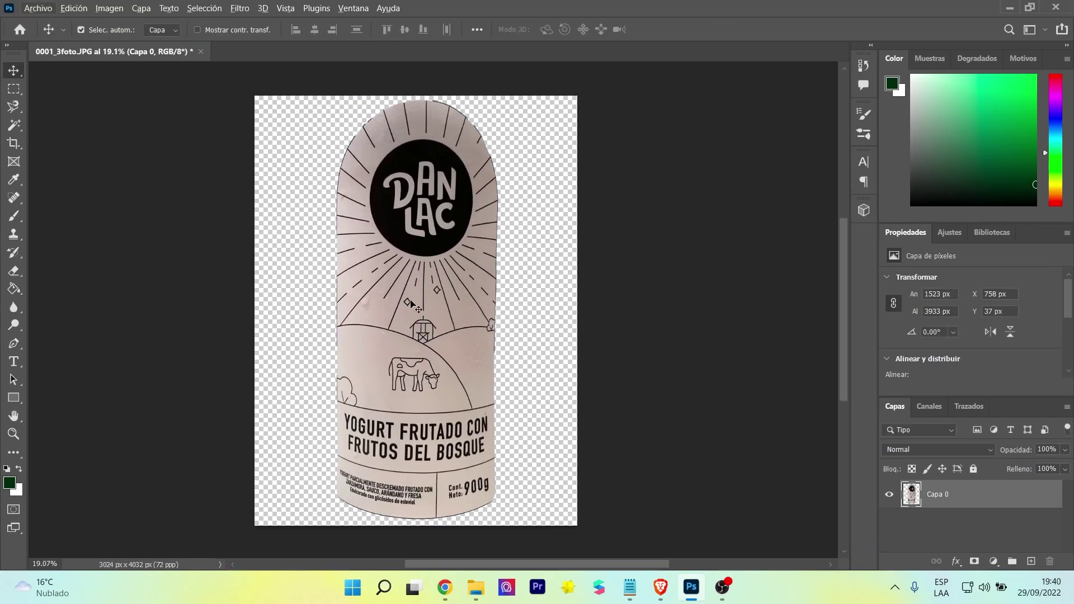
# Export the label as a 3024 × 4032 px PNG with transparency at 100% scale
pyautogui.click(37, 9)
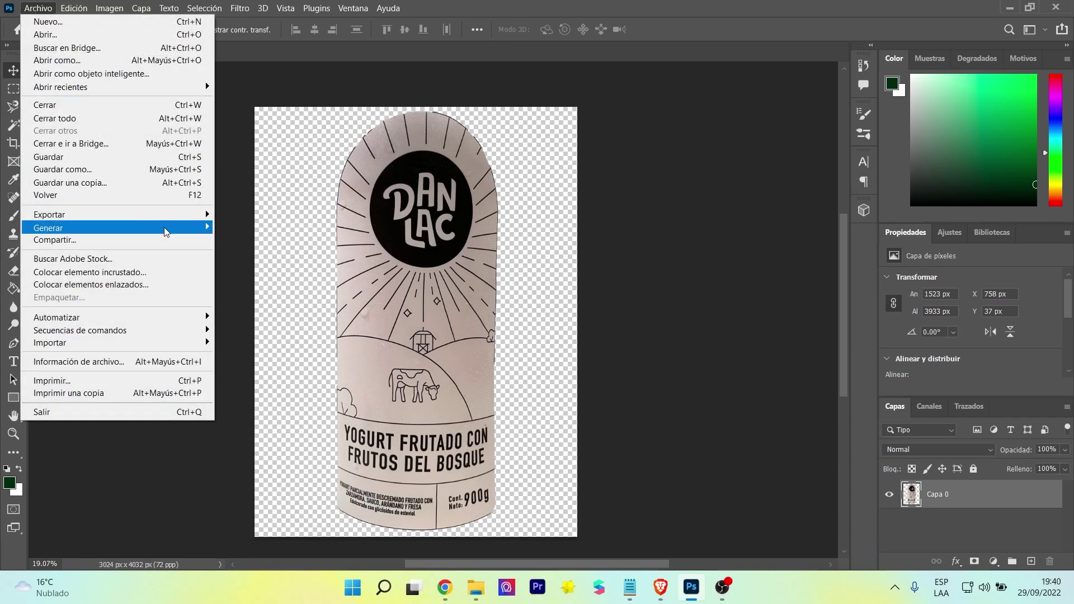
pyautogui.moveTo(162, 215)
pyautogui.click(312, 227)
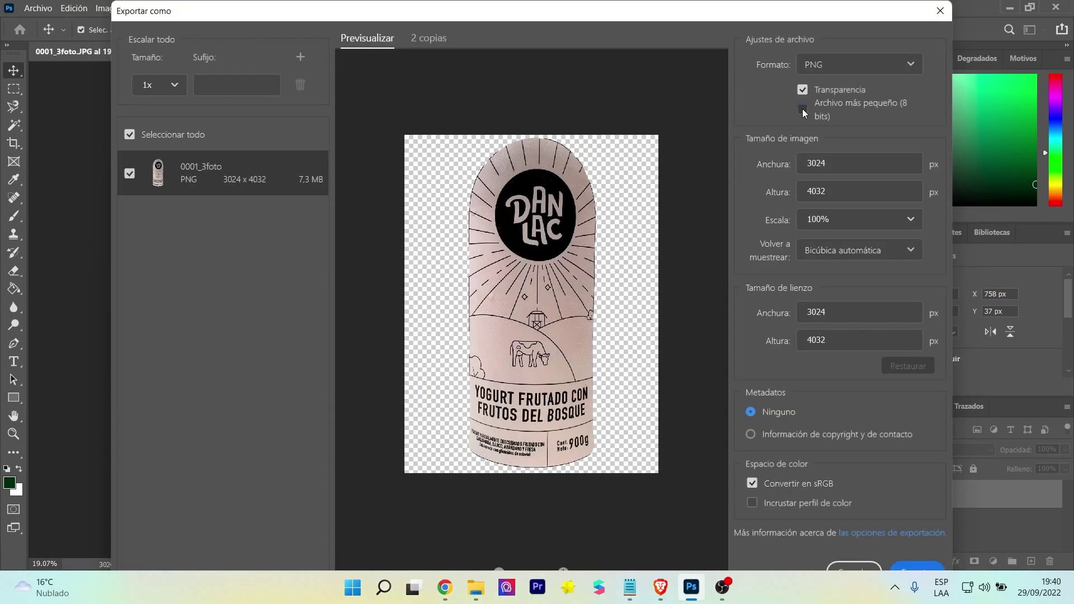
pyautogui.click(917, 566)
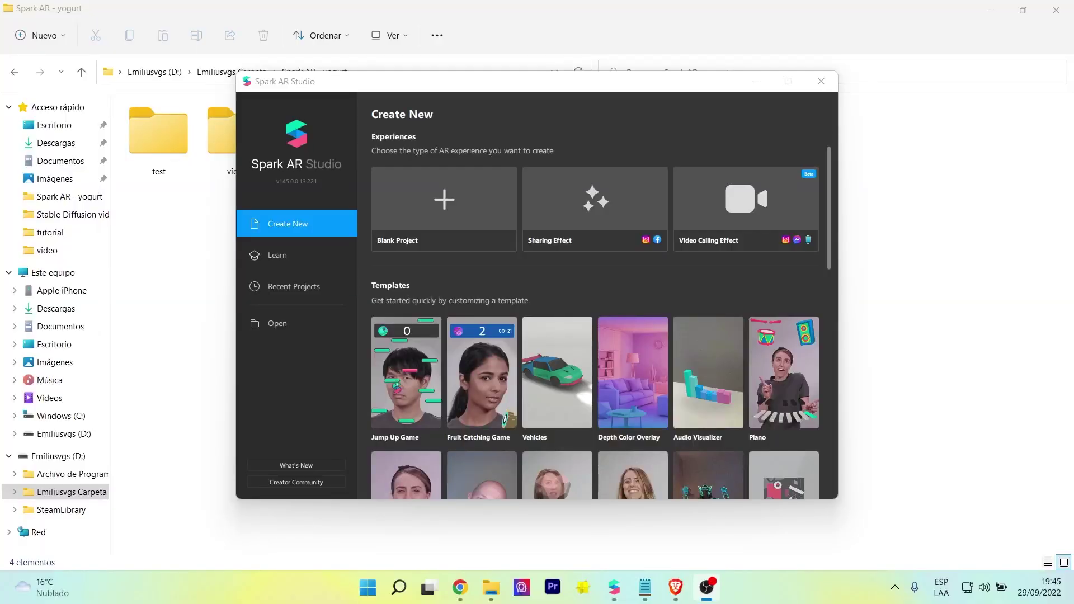
# In Spark AR Studio, create a new Sharing Effect project and insert a Target Tracker into the scene
pyautogui.click(559, 199)
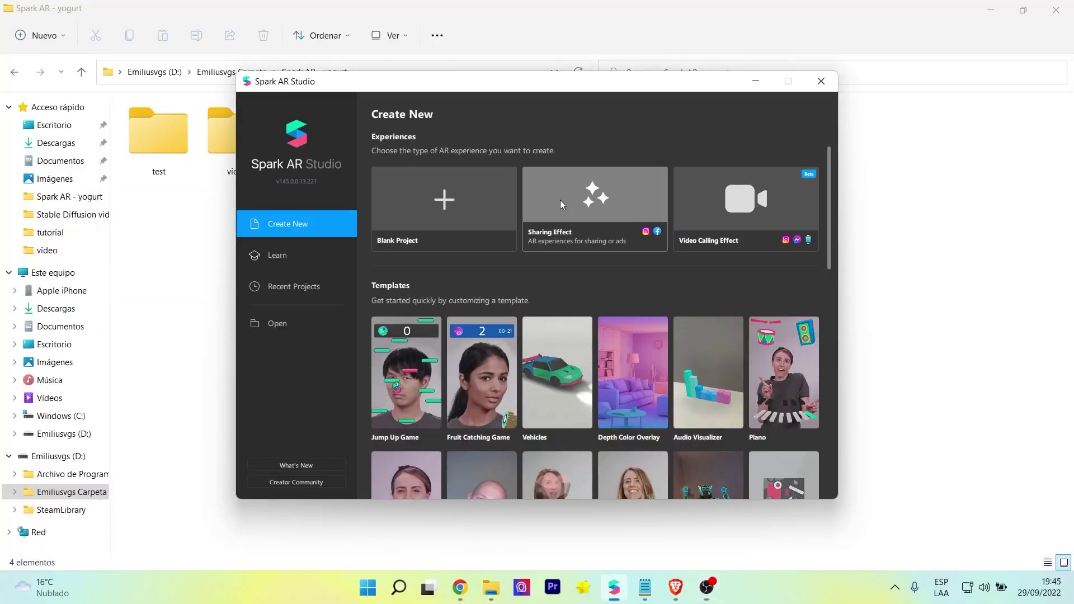
pyautogui.click(571, 200)
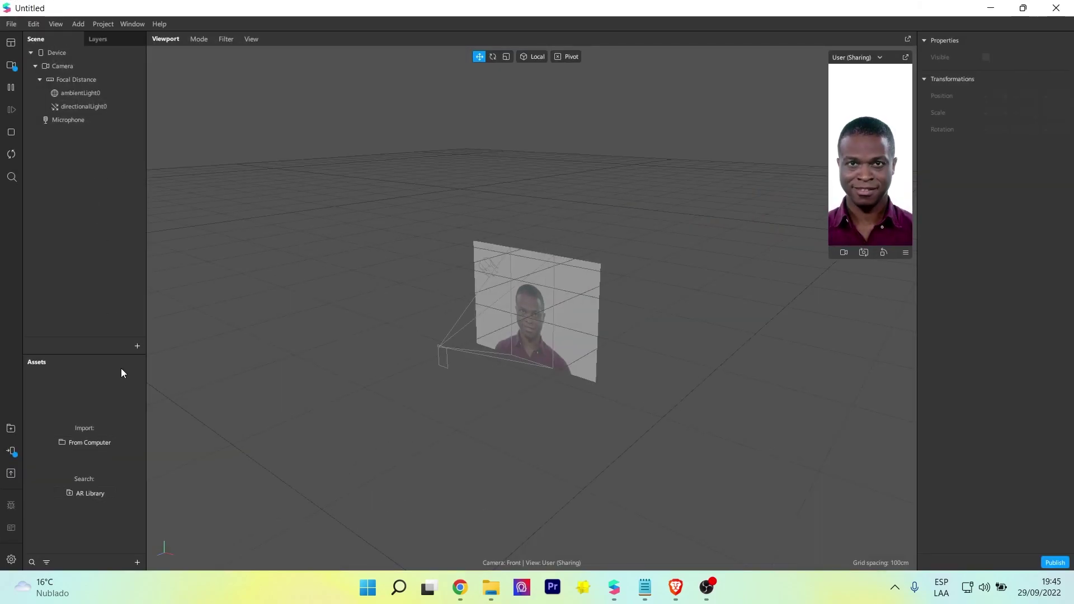
pyautogui.click(138, 346)
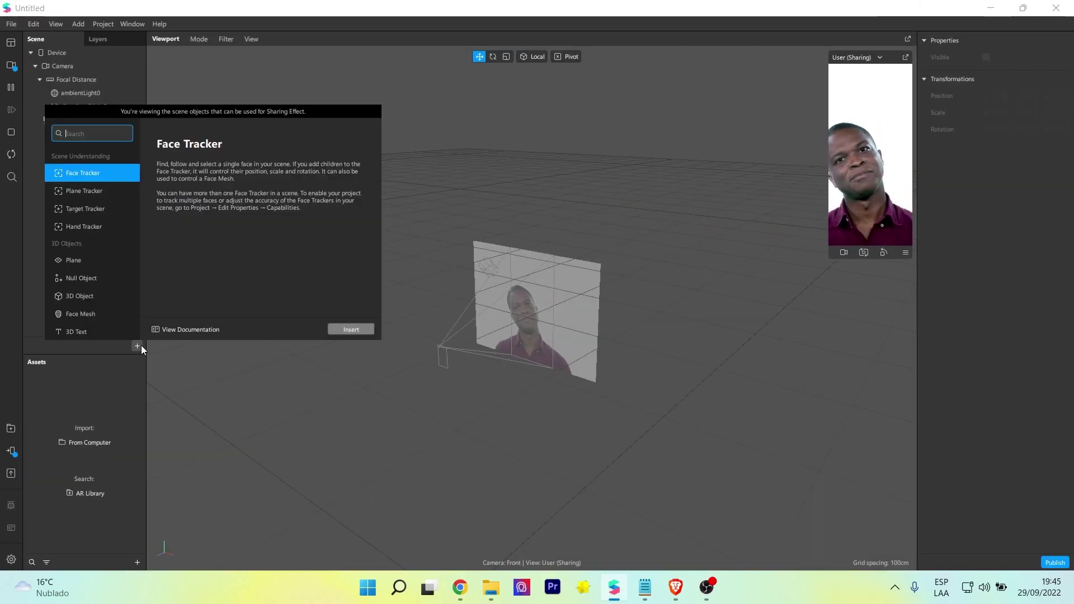
pyautogui.click(112, 208)
pyautogui.click(351, 329)
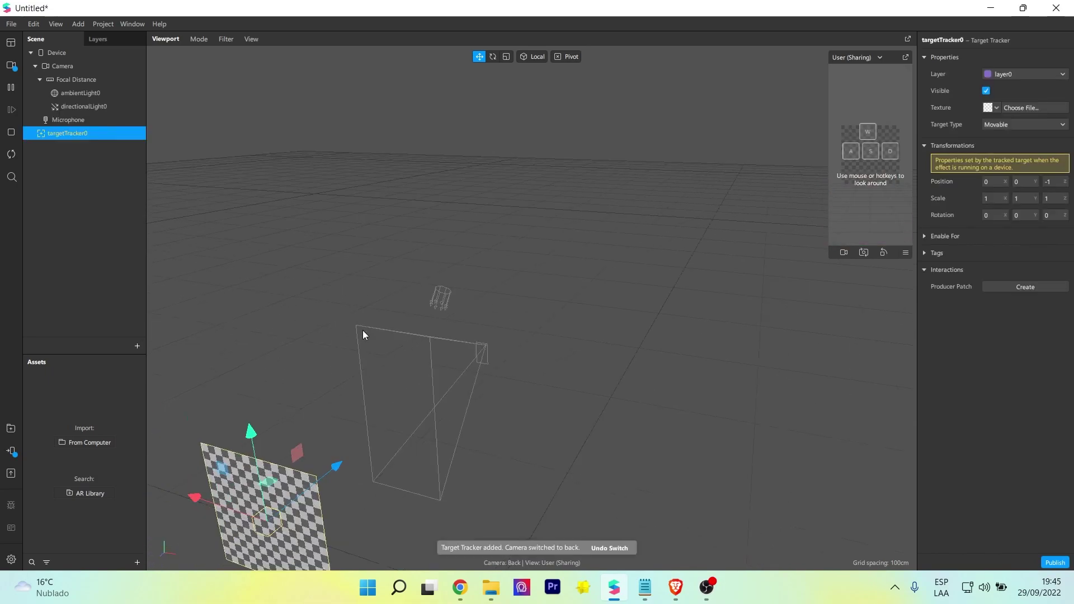
# Import the tracker_yogurt image as a new texture for the target tracker
pyautogui.click(865, 202)
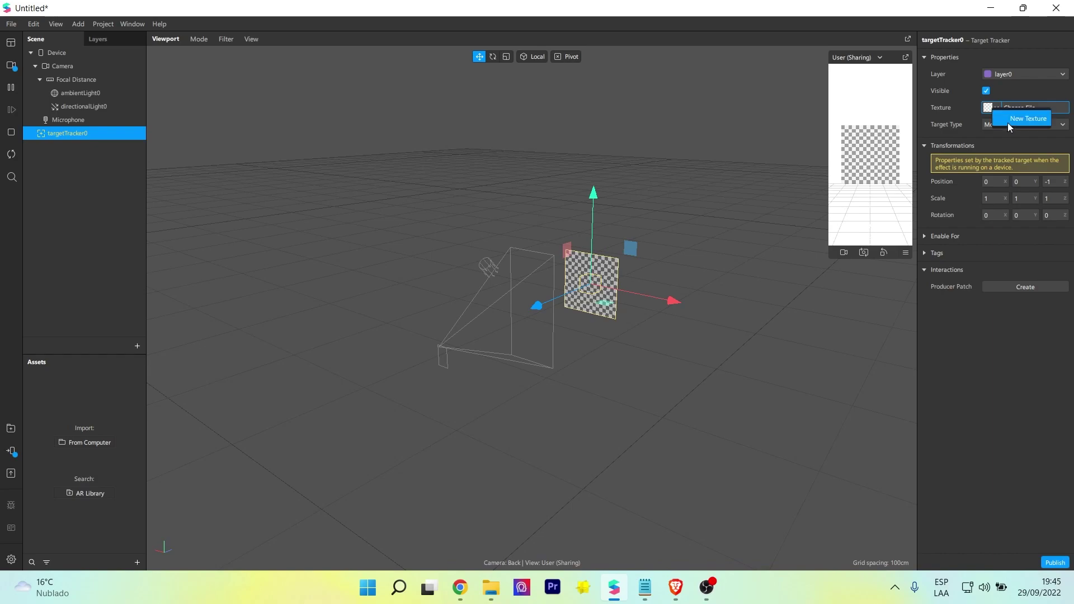
pyautogui.click(1023, 119)
pyautogui.scroll(-1, 565, 400)
pyautogui.click(584, 423)
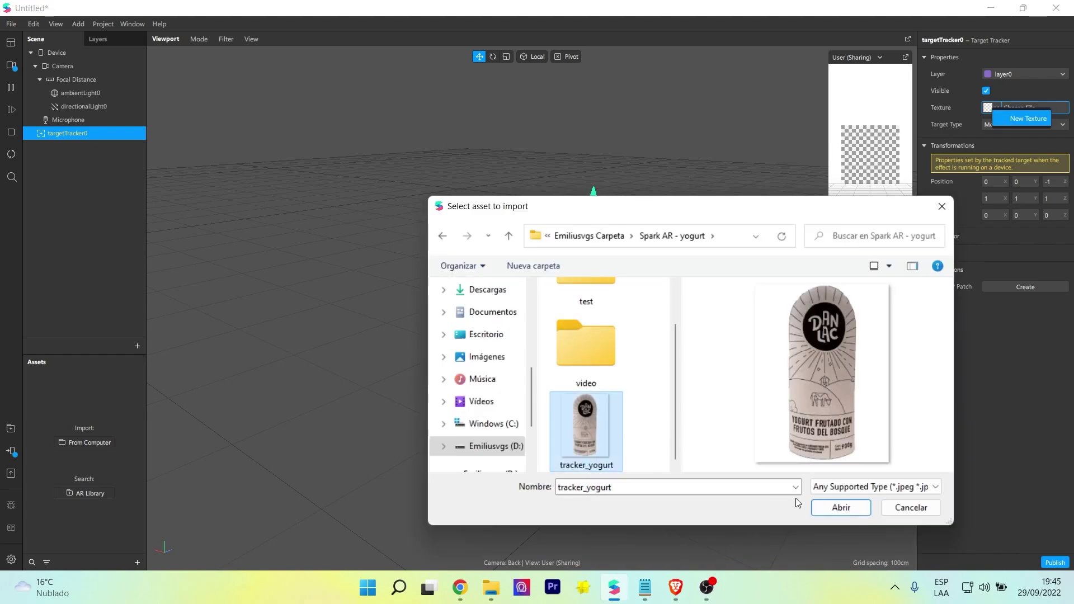
pyautogui.click(840, 507)
pyautogui.click(79, 200)
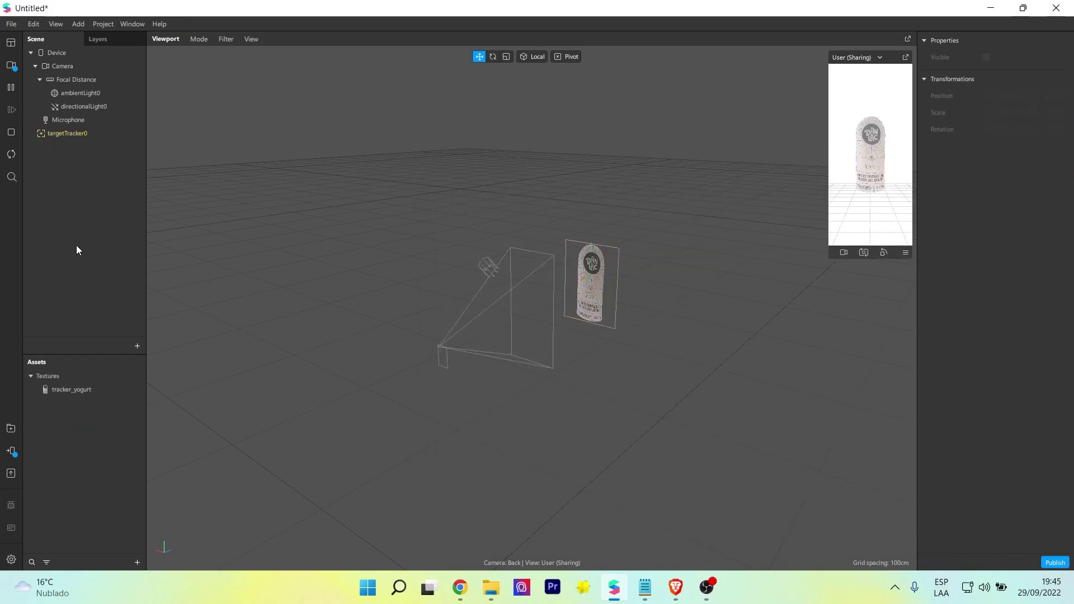
# Import the Dodecahedron Primitive from the AR Library's 3D Shapes and place it as a child of targetTracker0
pyautogui.click(9, 431)
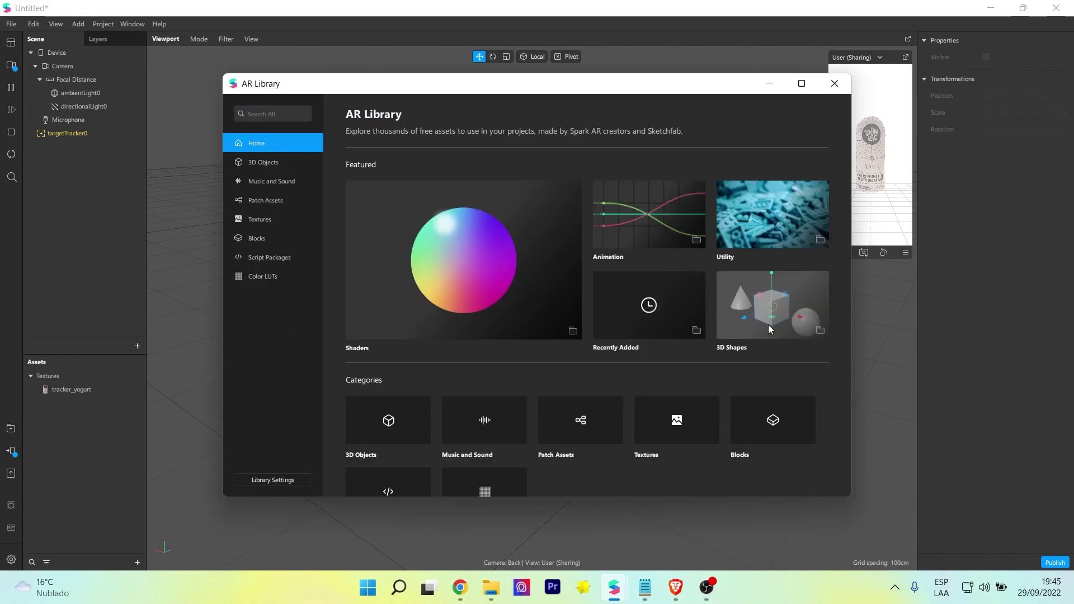
pyautogui.click(742, 333)
pyautogui.scroll(-4, 572, 356)
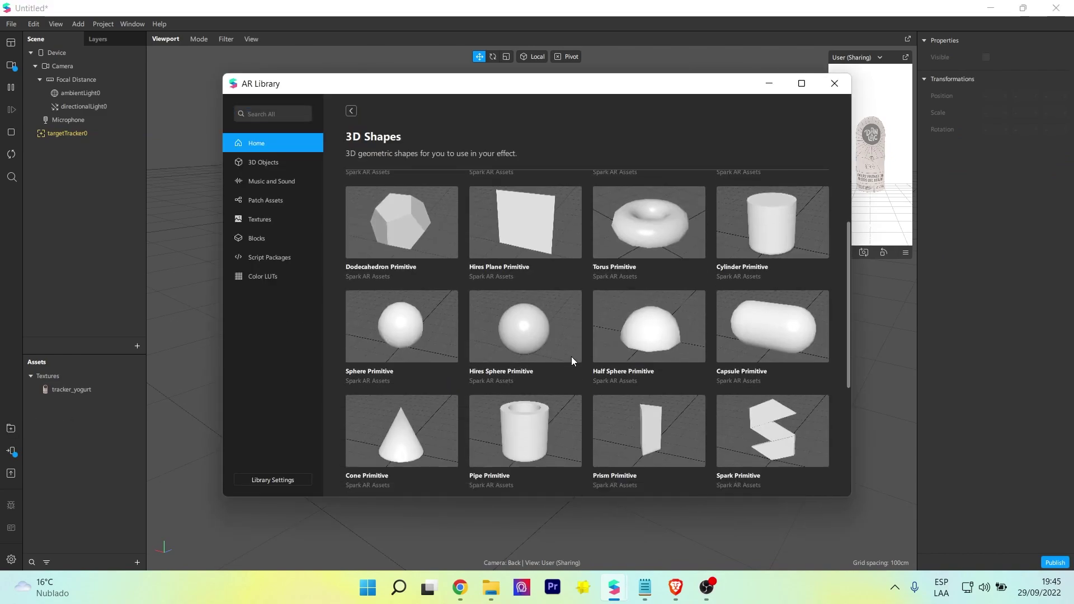
pyautogui.scroll(4, 463, 353)
pyautogui.click(408, 341)
pyautogui.click(787, 139)
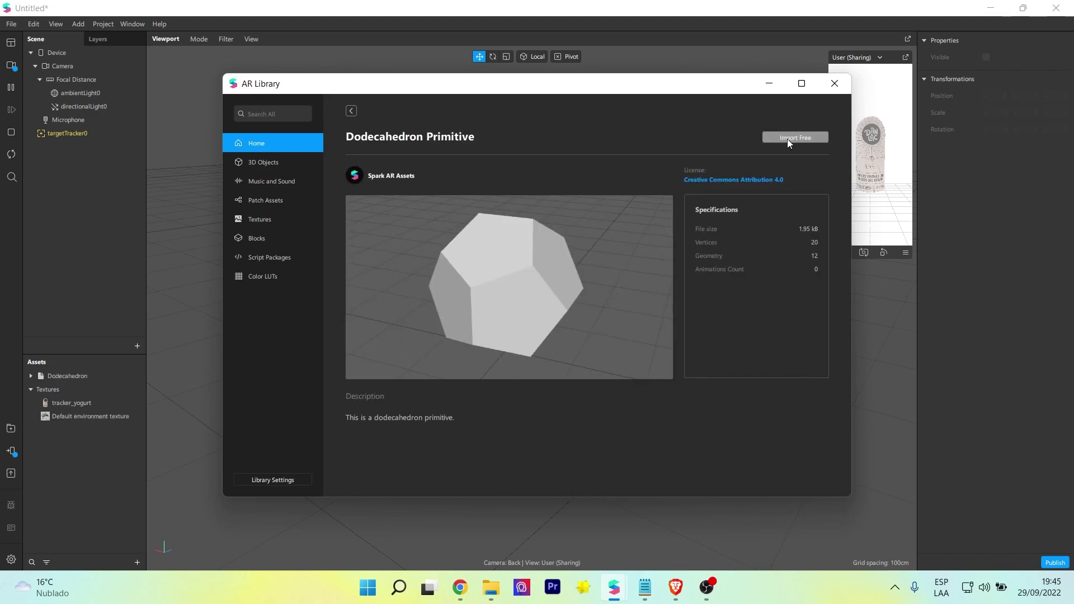
pyautogui.click(837, 85)
pyautogui.moveTo(61, 375); pyautogui.dragTo(102, 136)
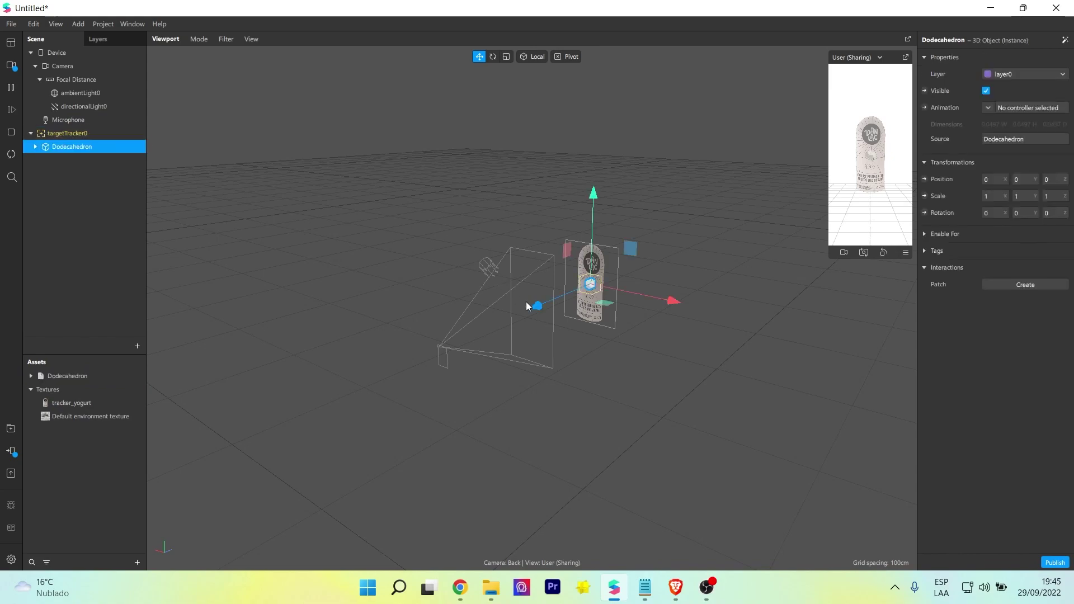
# Set the color of the Dodecahedron_mat material to bright green
pyautogui.click(30, 376)
pyautogui.click(78, 402)
pyautogui.scroll(5, 640, 338)
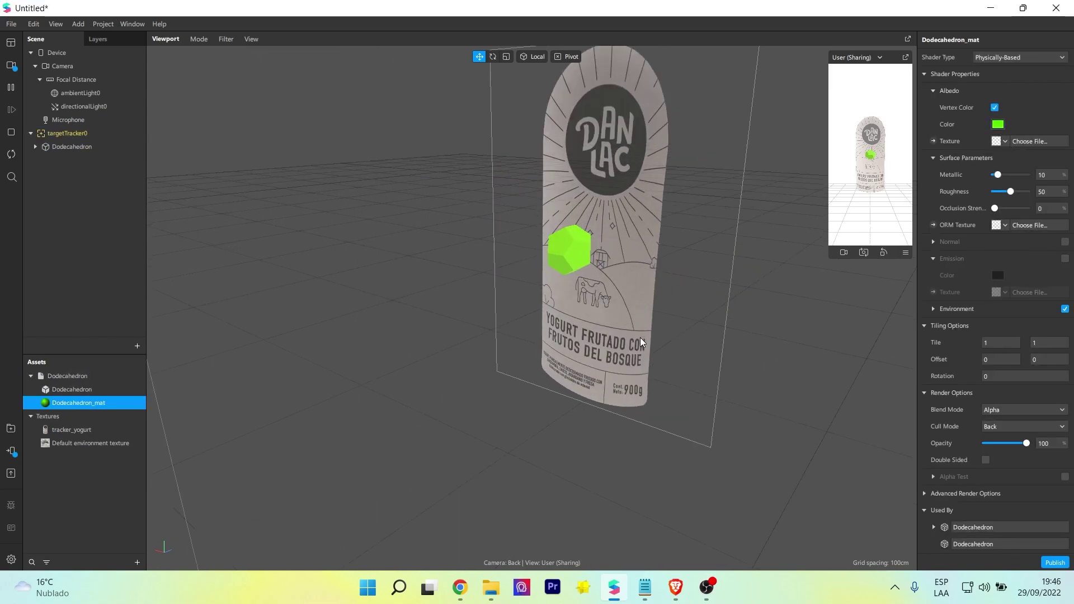
pyautogui.scroll(-5, 641, 337)
# Scale the dodecahedron to 2 on all axes and move it in front of the label, about 0.06 in Z and 0.007 in X
pyautogui.click(72, 146)
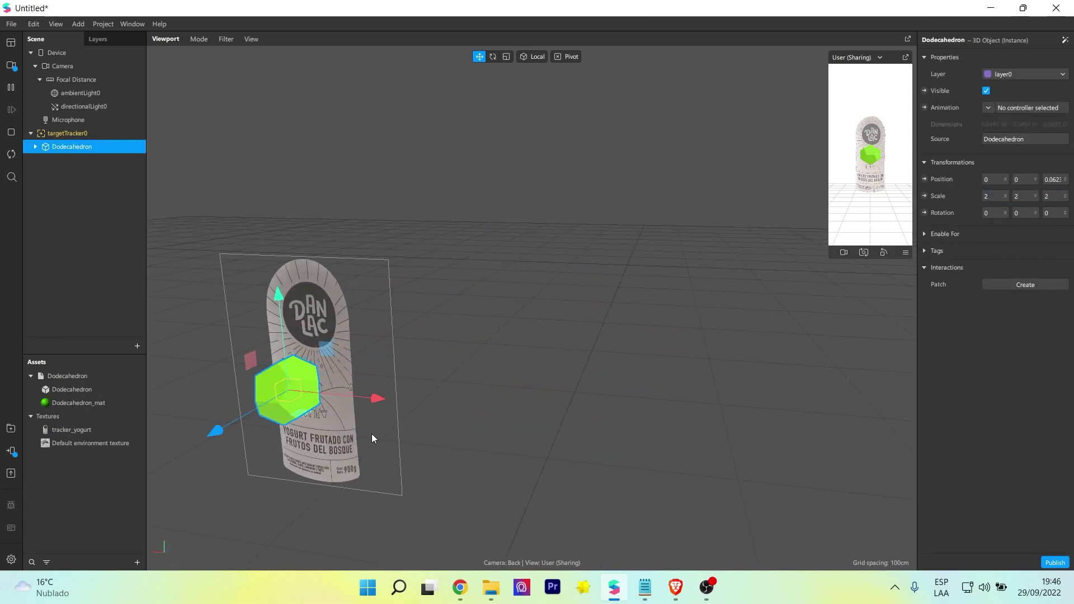
pyautogui.scroll(-3, 375, 440)
pyautogui.moveTo(446, 369); pyautogui.dragTo(451, 369)
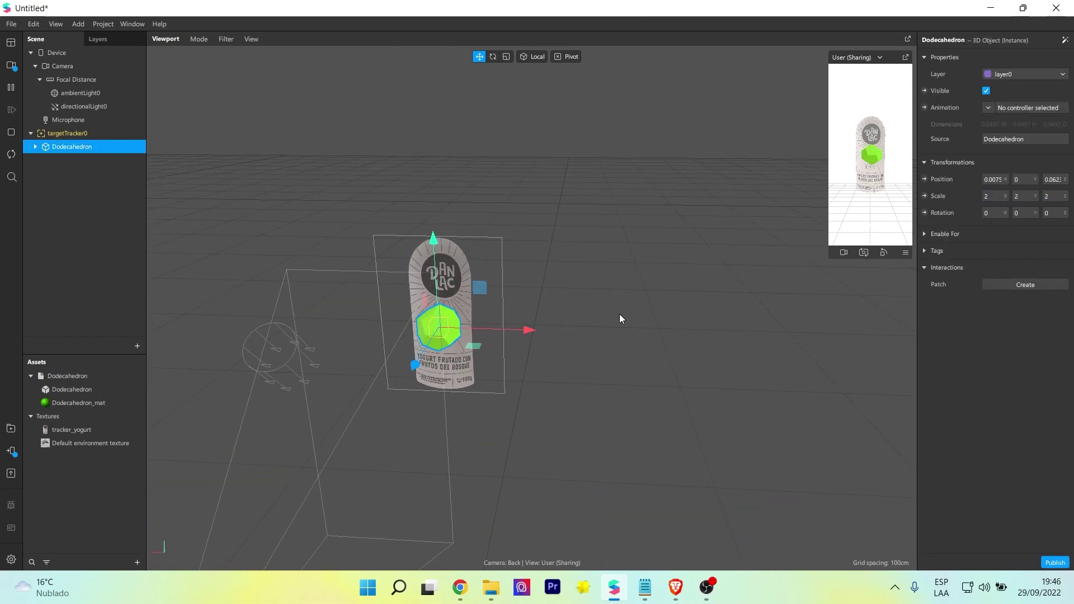
# Send the effect out for testing on a device
pyautogui.click(11, 451)
pyautogui.click(203, 408)
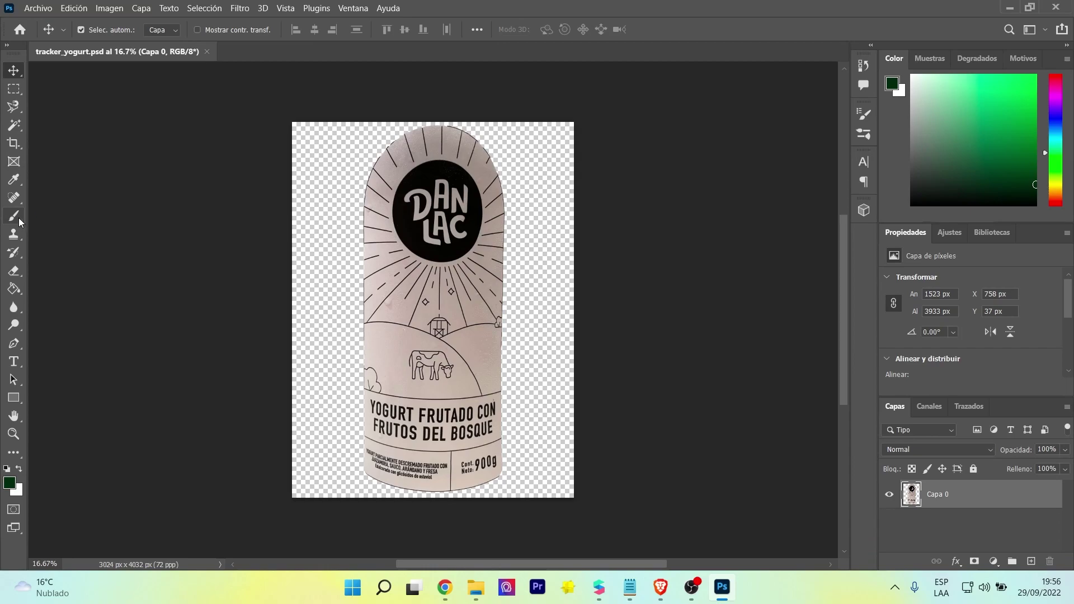
# In Photoshop, set the foreground color to a medium green and activate the Brush tool for tracker_yogurt.psd
pyautogui.click(10, 483)
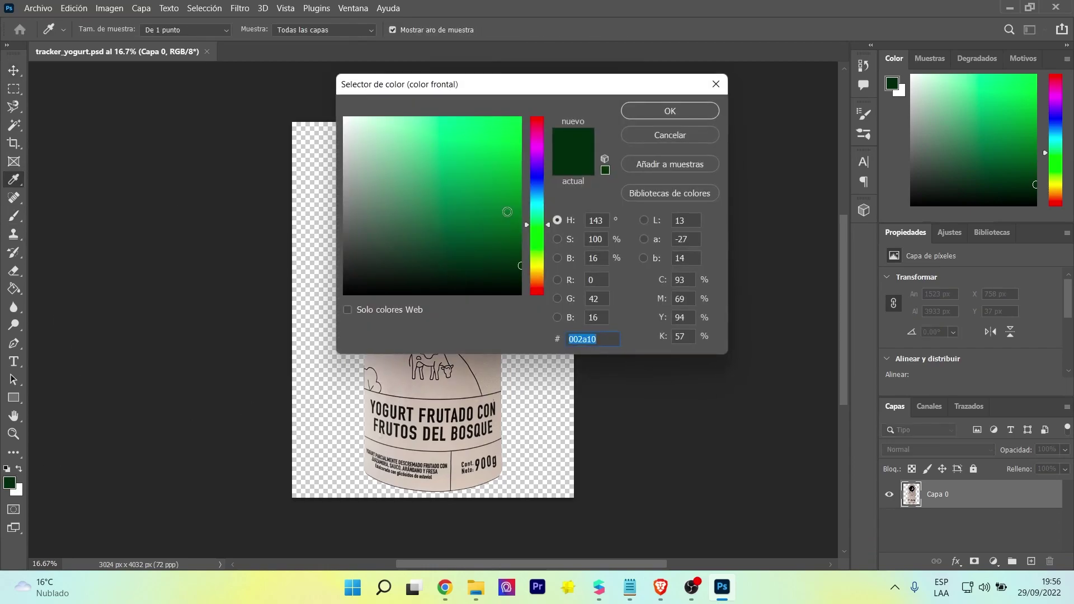
pyautogui.click(659, 112)
pyautogui.press('b')
pyautogui.hotkey('ctrl', '+')
pyautogui.hotkey('ctrl', '+')
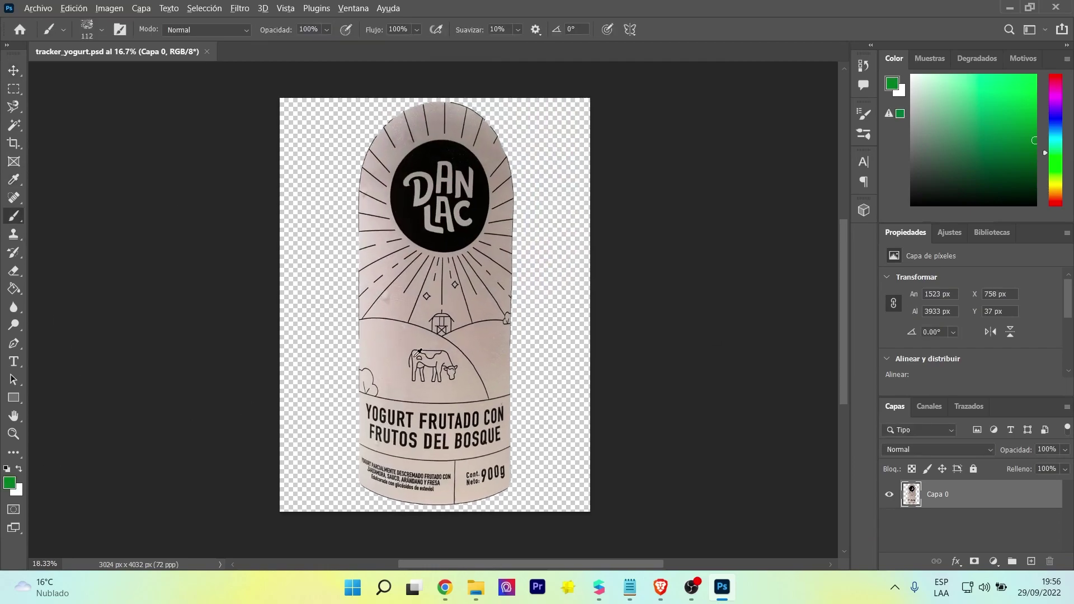
# Select the hill area around the cow with the Magic Wand at tolerance 32
pyautogui.press('w')
pyautogui.click(355, 346)
pyautogui.keyDown('alt'); pyautogui.scroll(3, 404, 363); pyautogui.keyUp('alt')
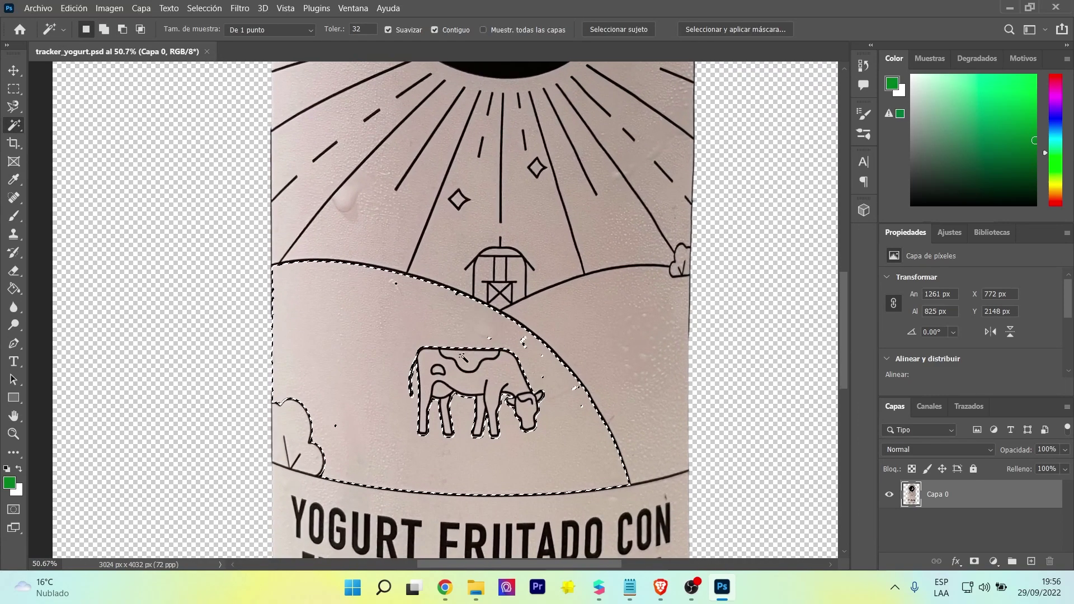
pyautogui.keyDown('alt'); pyautogui.scroll(2, 515, 367); pyautogui.keyUp('alt')
pyautogui.hotkey('ctrl', 'd')
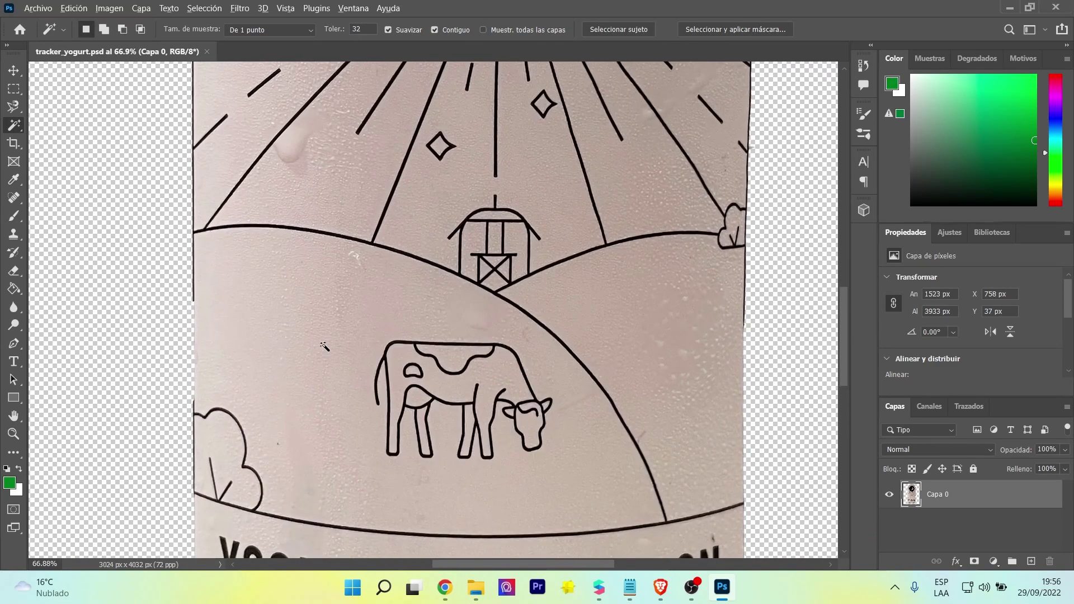
pyautogui.keyDown('alt'); pyautogui.scroll(-2, 325, 346); pyautogui.keyUp('alt')
pyautogui.click(334, 376)
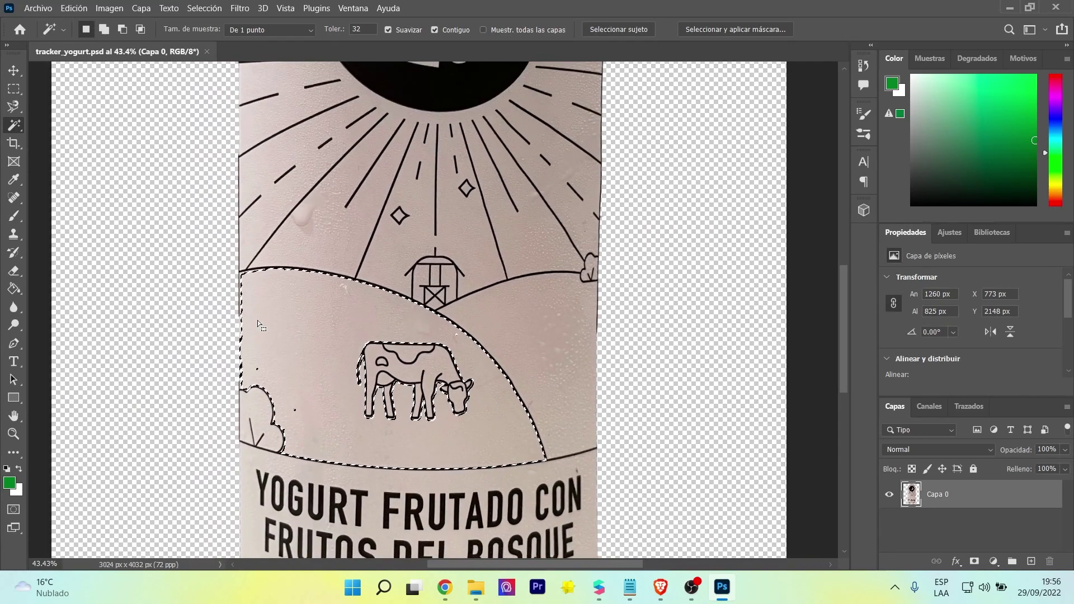
# Paint the selected hill solid green around the cow with a rough textured 159 px brush and clear the selection
pyautogui.click(11, 219)
pyautogui.click(105, 32)
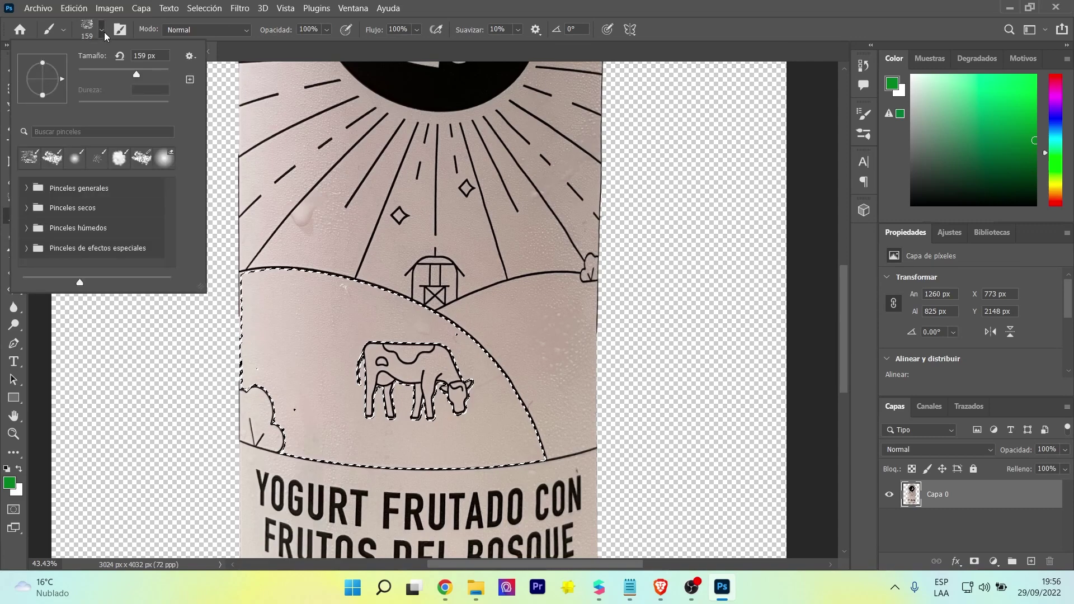
pyautogui.click(48, 164)
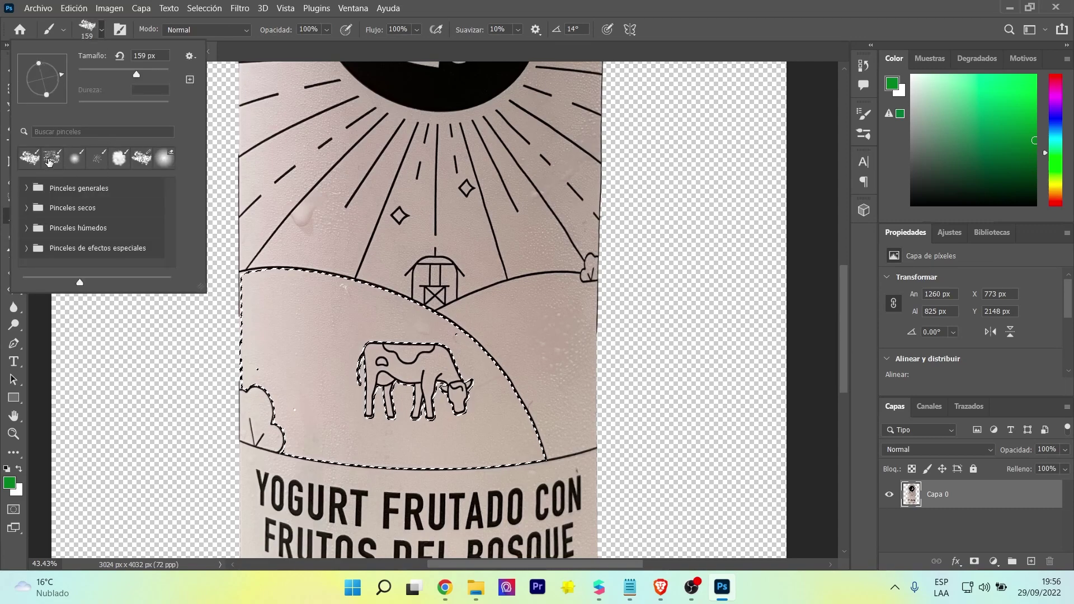
pyautogui.moveTo(254, 283)
pyautogui.mouseDown()
pyautogui.moveTo(326, 291)
pyautogui.moveTo(290, 268)
pyautogui.moveTo(481, 409)
pyautogui.moveTo(498, 453)
pyautogui.moveTo(269, 425)
pyautogui.moveTo(284, 242)
pyautogui.moveTo(414, 441)
pyautogui.moveTo(335, 456)
pyautogui.mouseUp()
pyautogui.moveTo(401, 442); pyautogui.dragTo(439, 316)
pyautogui.click(13, 88)
pyautogui.click(264, 323)
pyautogui.click(14, 216)
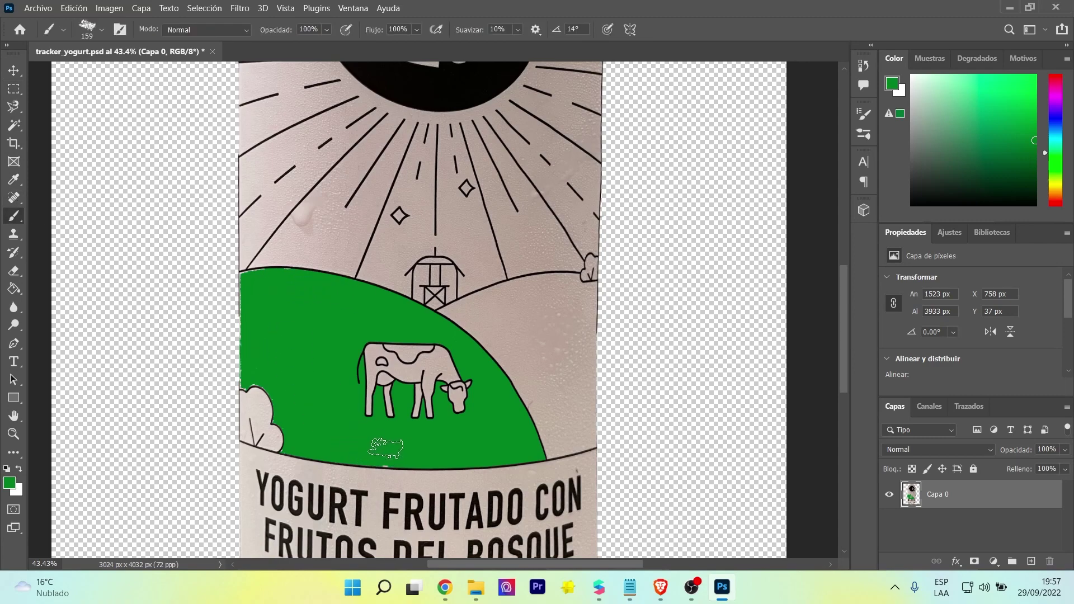
pyautogui.keyDown('alt'); pyautogui.scroll(-2, 391, 391); pyautogui.keyUp('alt')
pyautogui.keyDown('alt'); pyautogui.scroll(8, 396, 464); pyautogui.keyUp('alt')
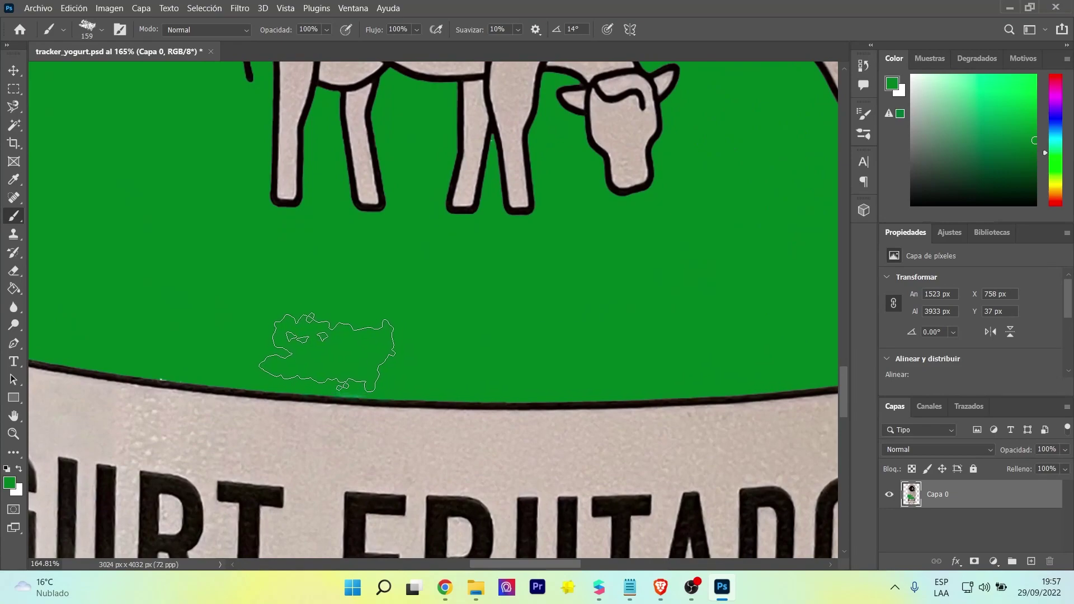
pyautogui.keyDown('alt'); pyautogui.scroll(-1, 287, 306); pyautogui.keyUp('alt')
pyautogui.keyDown('alt'); pyautogui.scroll(-5, 287, 306); pyautogui.keyUp('alt')
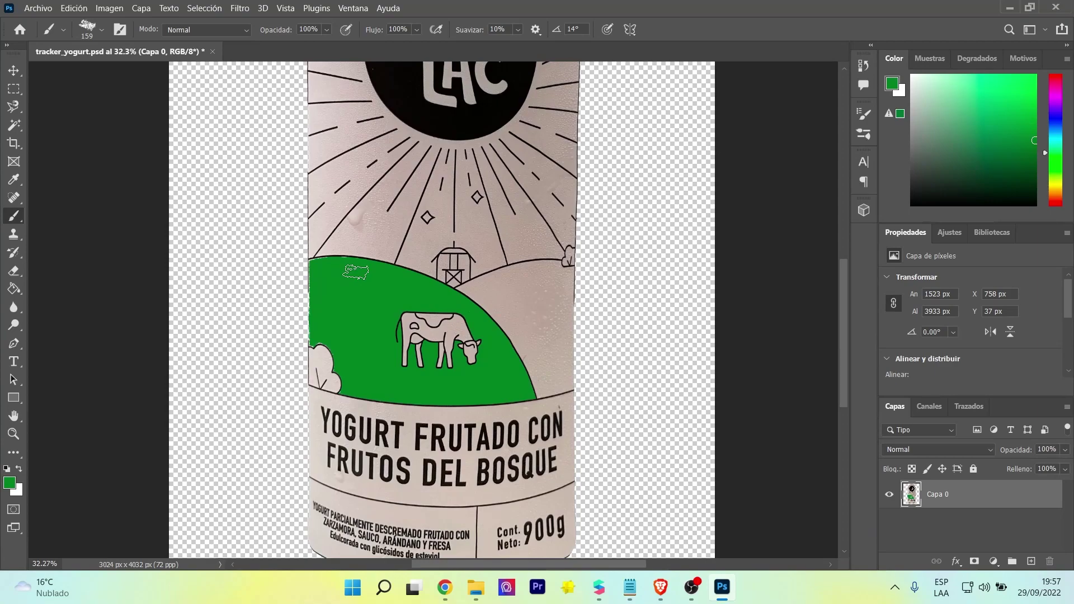
# Select the hill behind the barn with the Magic Wand and paint it dark green with the textured brush, then deselect
pyautogui.click(14, 125)
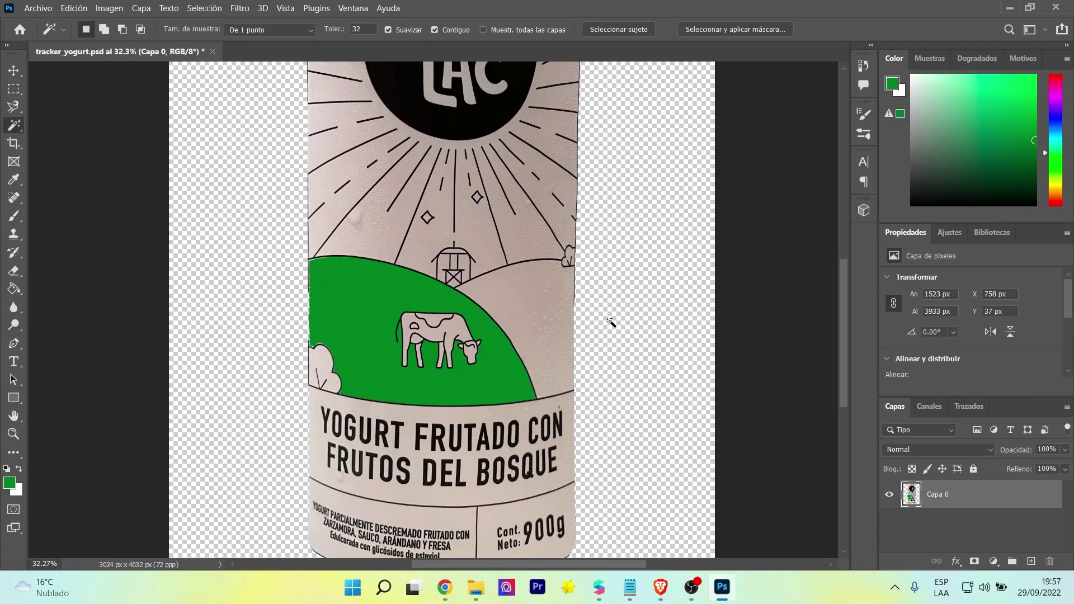
pyautogui.click(530, 301)
pyautogui.click(9, 482)
pyautogui.click(521, 246)
pyautogui.click(670, 111)
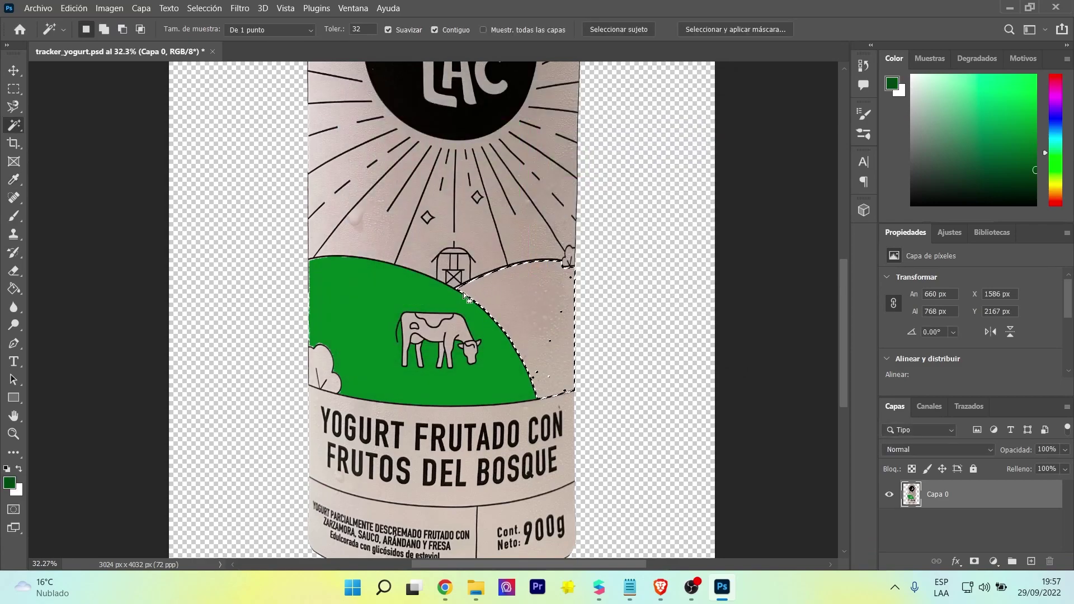
pyautogui.click(13, 216)
pyautogui.moveTo(475, 280)
pyautogui.mouseDown()
pyautogui.moveTo(531, 291)
pyautogui.moveTo(576, 268)
pyautogui.moveTo(537, 330)
pyautogui.moveTo(555, 253)
pyautogui.moveTo(539, 352)
pyautogui.moveTo(559, 381)
pyautogui.moveTo(551, 392)
pyautogui.mouseUp()
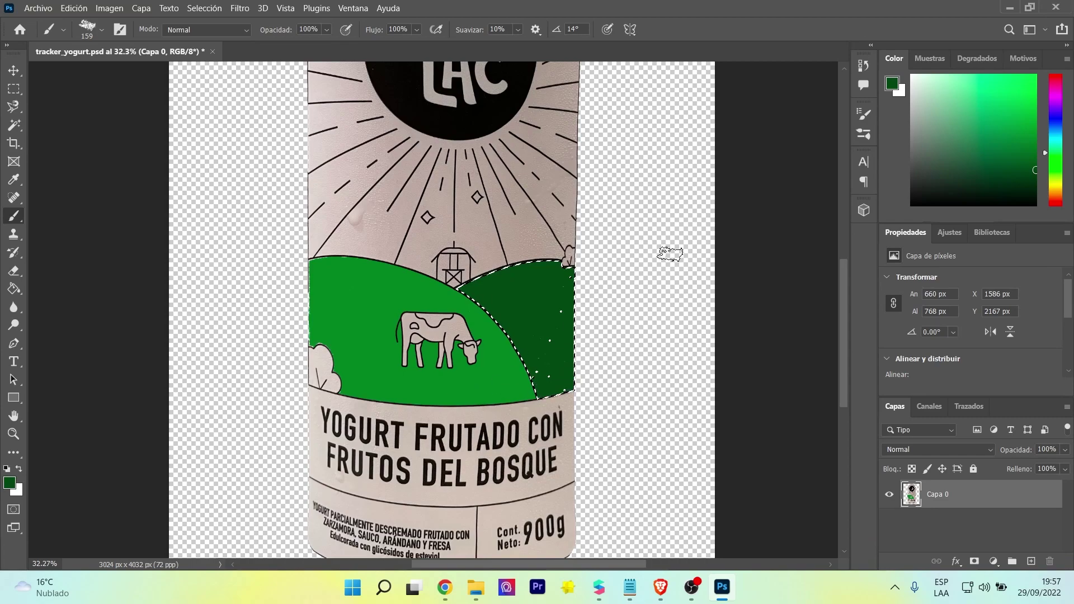
pyautogui.click(14, 88)
pyautogui.click(490, 294)
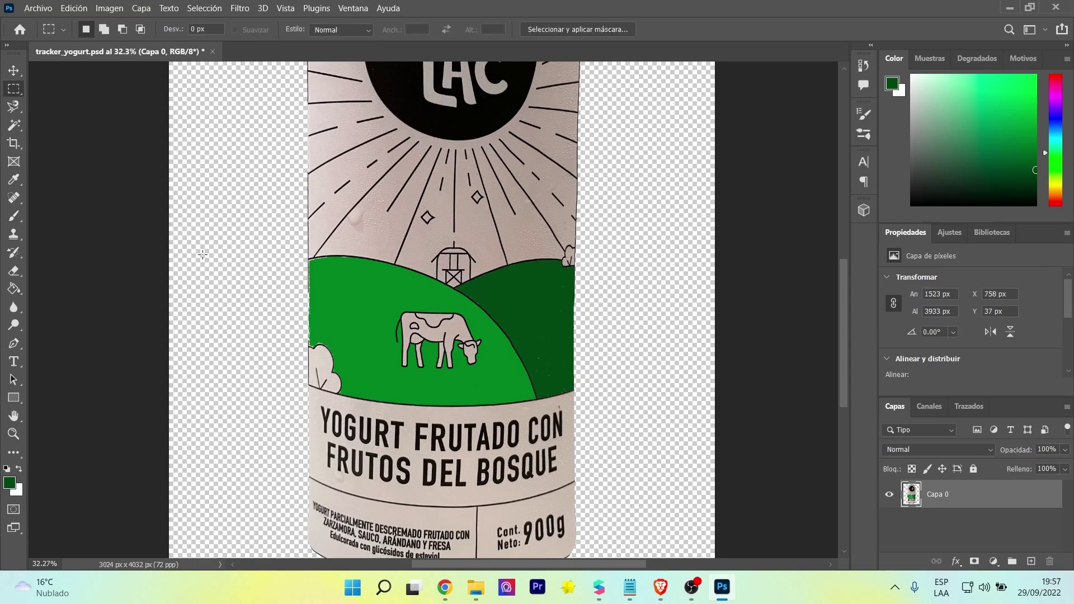
pyautogui.click(14, 216)
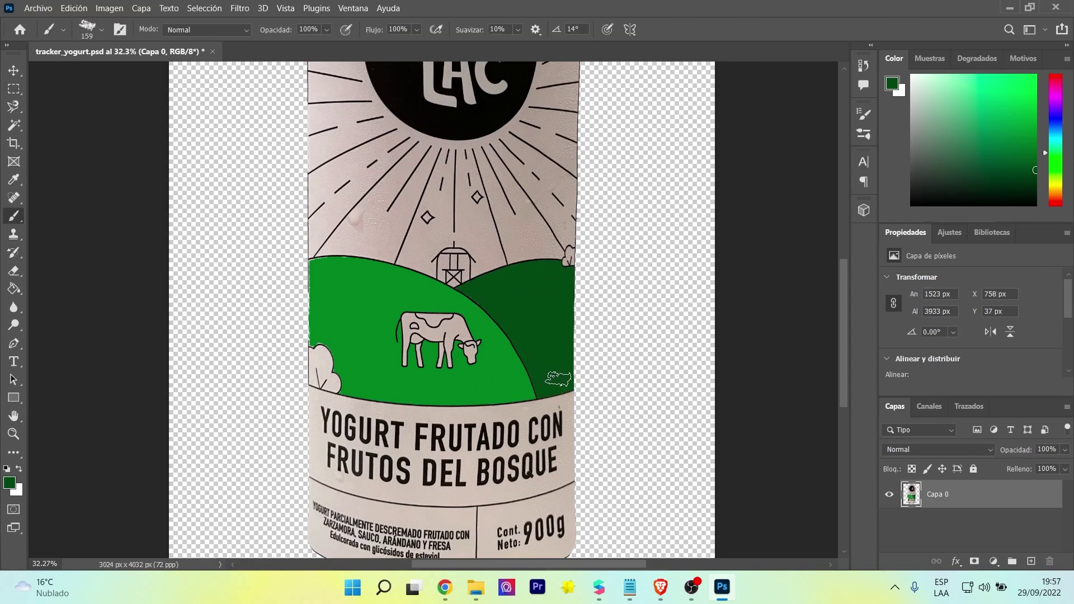
pyautogui.press('z')
pyautogui.moveTo(550, 347); pyautogui.dragTo(541, 358)
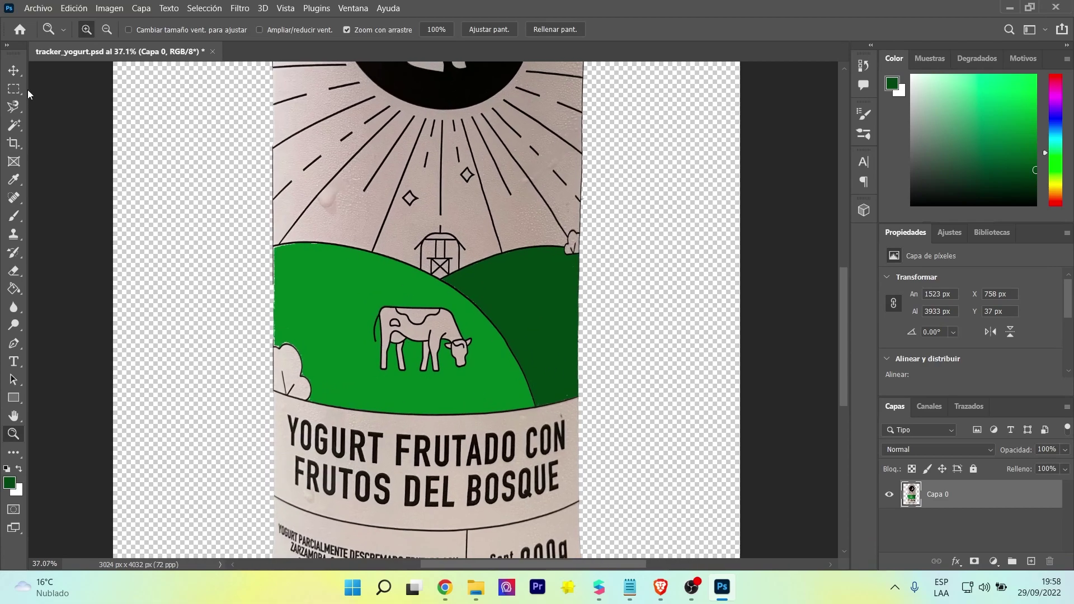
pyautogui.press('v')
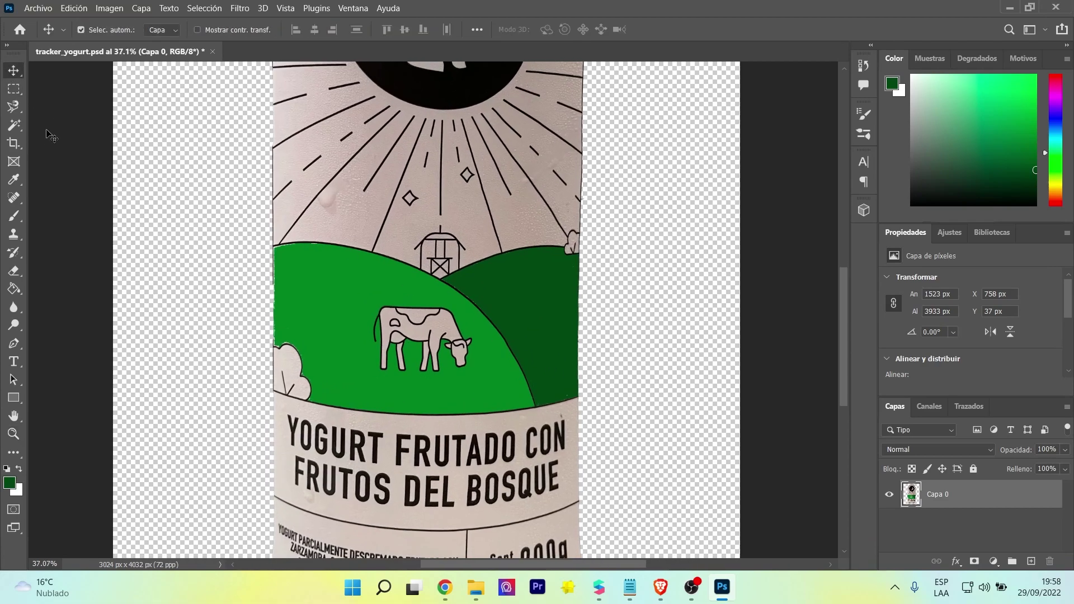
pyautogui.click(14, 221)
pyautogui.keyDown('alt'); pyautogui.scroll(-3, 513, 332); pyautogui.keyUp('alt')
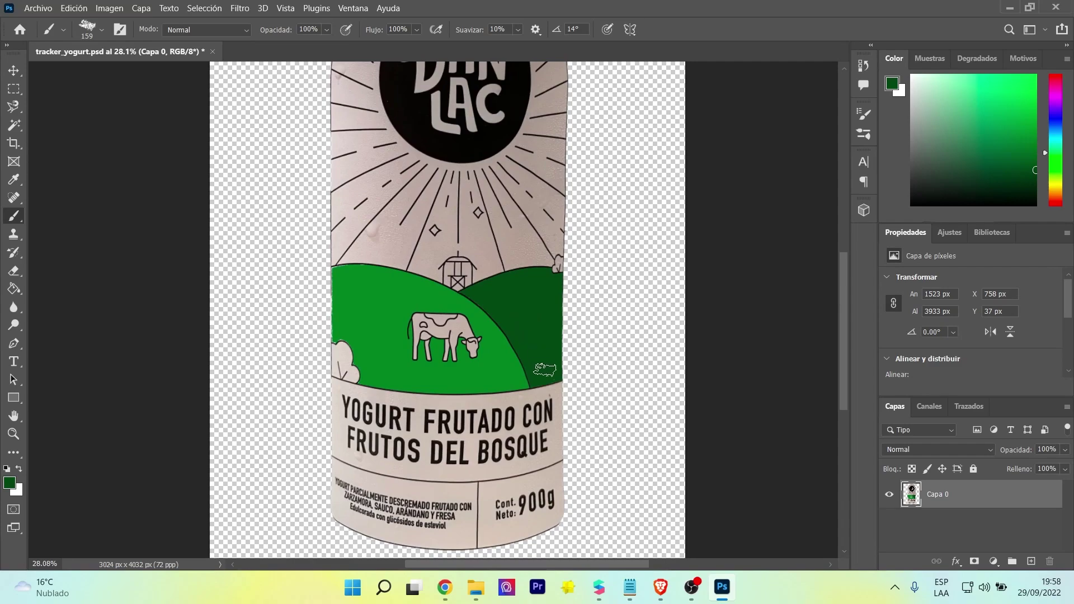
# Select the bush at the front hill's left edge with the Magic Wand, paint it dark green, and clear the selection
pyautogui.click(14, 125)
pyautogui.keyDown('alt'); pyautogui.scroll(2, 311, 347); pyautogui.keyUp('alt')
pyautogui.click(352, 367)
pyautogui.keyDown('alt'); pyautogui.scroll(2, 181, 308); pyautogui.keyUp('alt')
pyautogui.press('b')
pyautogui.moveTo(347, 352)
pyautogui.mouseDown()
pyautogui.moveTo(325, 336)
pyautogui.moveTo(428, 374)
pyautogui.mouseUp()
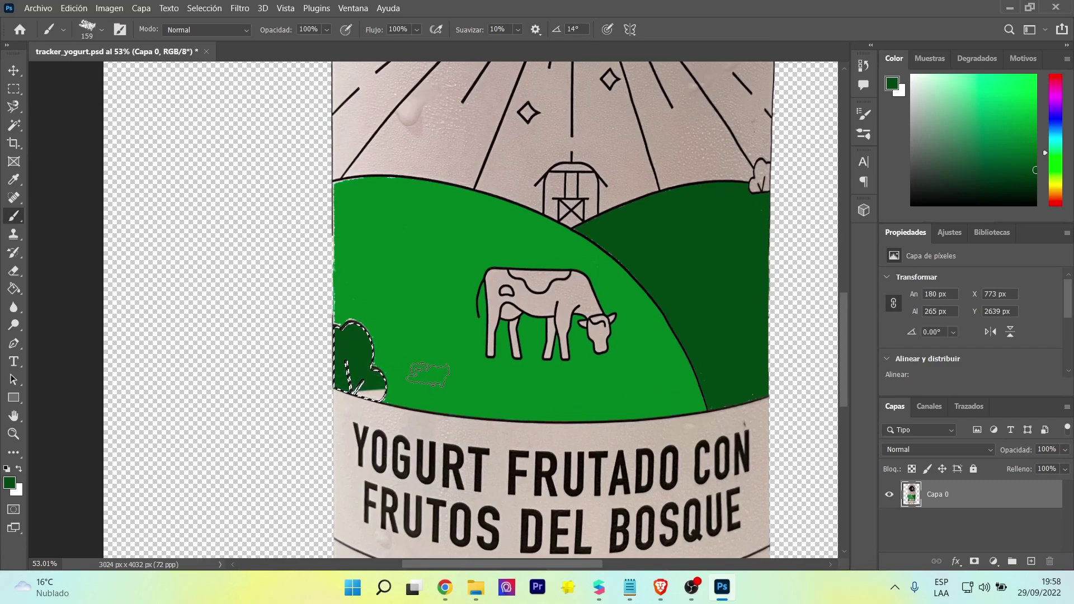
pyautogui.click(14, 88)
pyautogui.hotkey('ctrl', 'd')
pyautogui.keyDown('alt'); pyautogui.scroll(-2, 250, 372); pyautogui.keyUp('alt')
pyautogui.keyDown('alt'); pyautogui.scroll(-3, 642, 361); pyautogui.keyUp('alt')
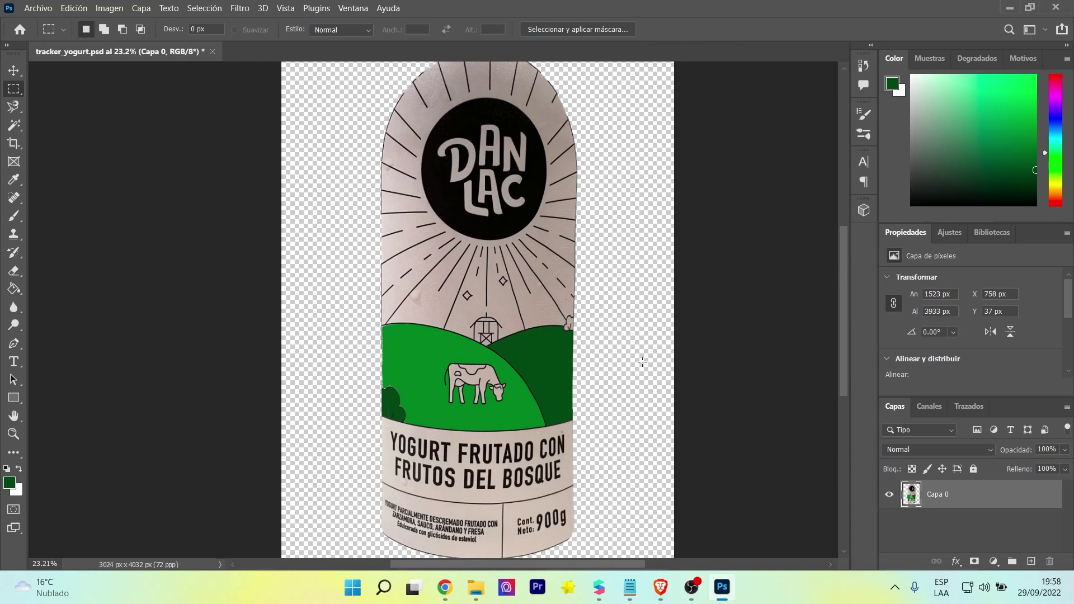
pyautogui.keyDown('alt'); pyautogui.scroll(-1, 642, 360); pyautogui.keyUp('alt')
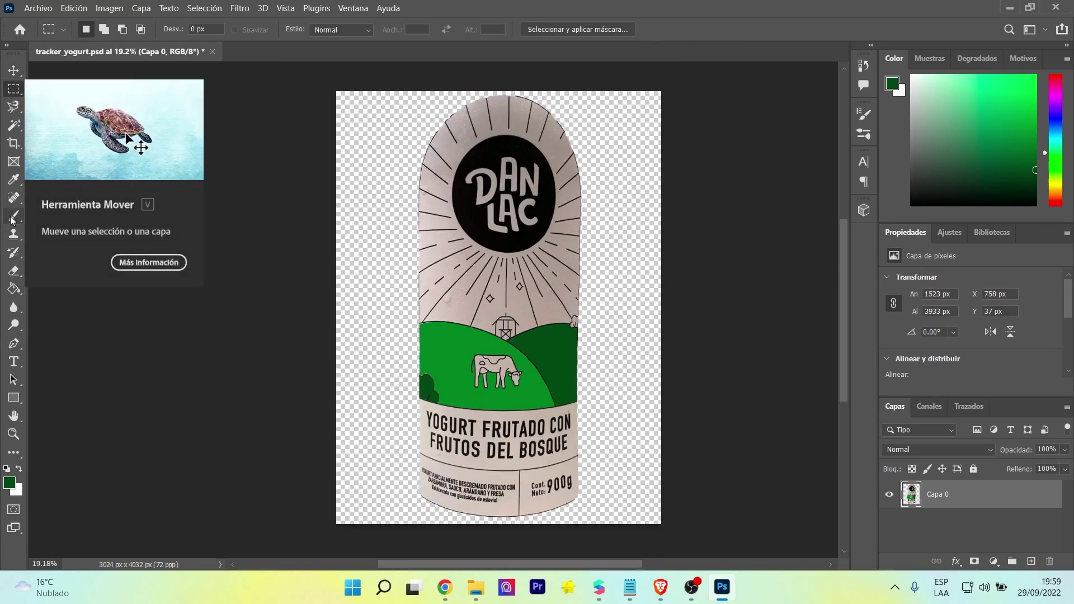
# Select the logo's letter D with the Magic Wand, paint it with black sampled from the circle, and clear the selection
pyautogui.click(14, 125)
pyautogui.keyDown('alt'); pyautogui.scroll(5, 577, 138); pyautogui.keyUp('alt')
pyautogui.click(369, 242)
pyautogui.click(10, 181)
pyautogui.click(380, 202)
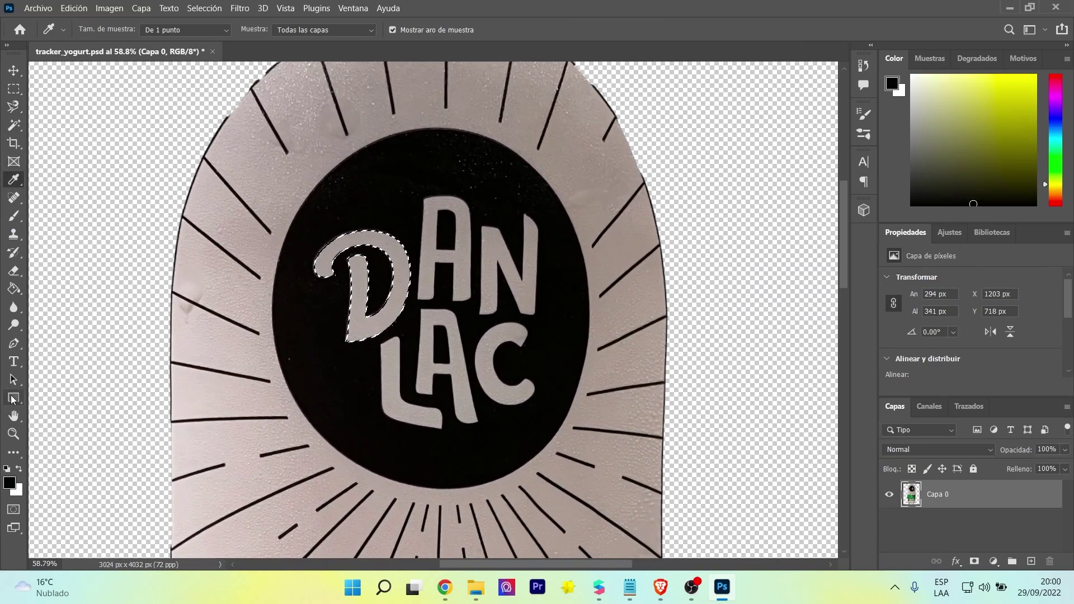
pyautogui.click(13, 216)
pyautogui.moveTo(376, 242)
pyautogui.mouseDown()
pyautogui.moveTo(319, 300)
pyautogui.moveTo(391, 233)
pyautogui.moveTo(356, 292)
pyautogui.moveTo(364, 337)
pyautogui.mouseUp()
pyautogui.press('m')
pyautogui.click(402, 201)
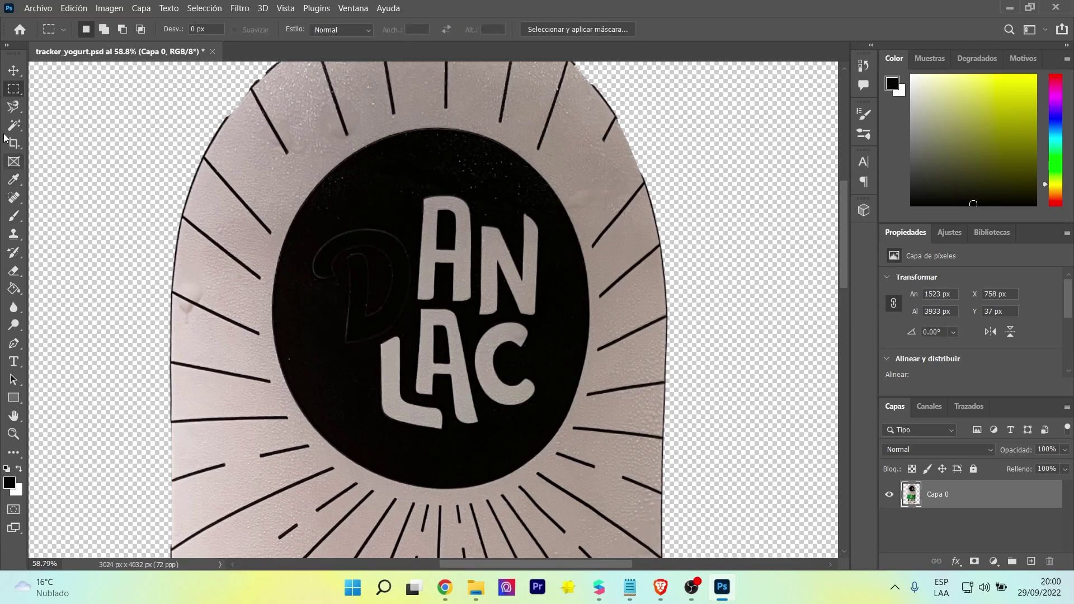
# Paint over the remaining DAN LAC lettering in black so the logo circle is solid
pyautogui.click(16, 220)
pyautogui.moveTo(349, 243)
pyautogui.mouseDown()
pyautogui.moveTo(405, 245)
pyautogui.moveTo(350, 292)
pyautogui.moveTo(411, 409)
pyautogui.moveTo(442, 280)
pyautogui.moveTo(455, 376)
pyautogui.moveTo(461, 312)
pyautogui.moveTo(503, 375)
pyautogui.moveTo(492, 411)
pyautogui.mouseUp()
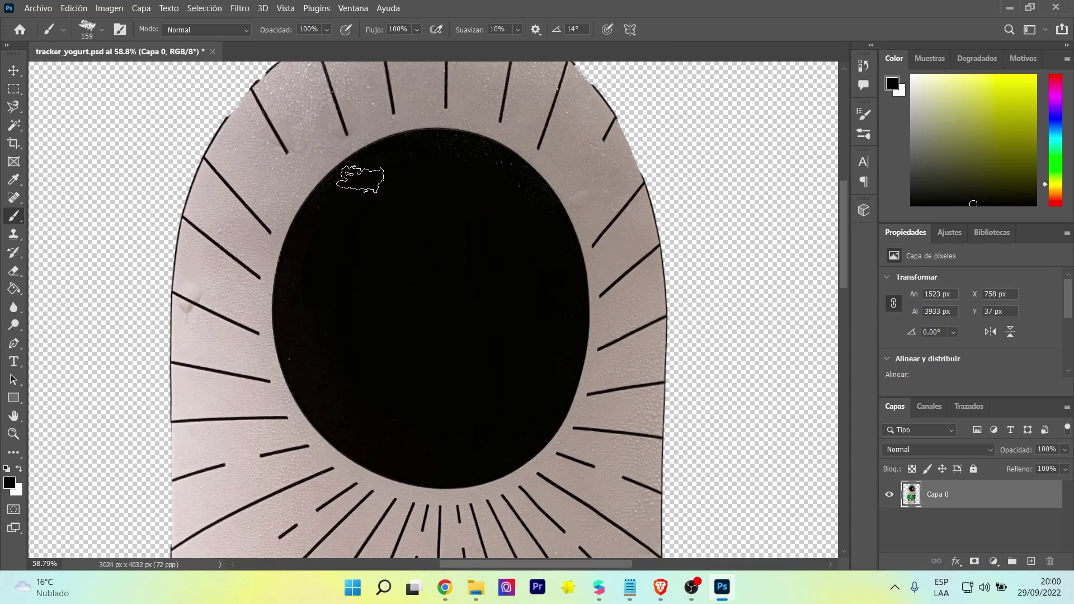
pyautogui.keyDown('alt'); pyautogui.scroll(-3, 463, 314); pyautogui.keyUp('alt')
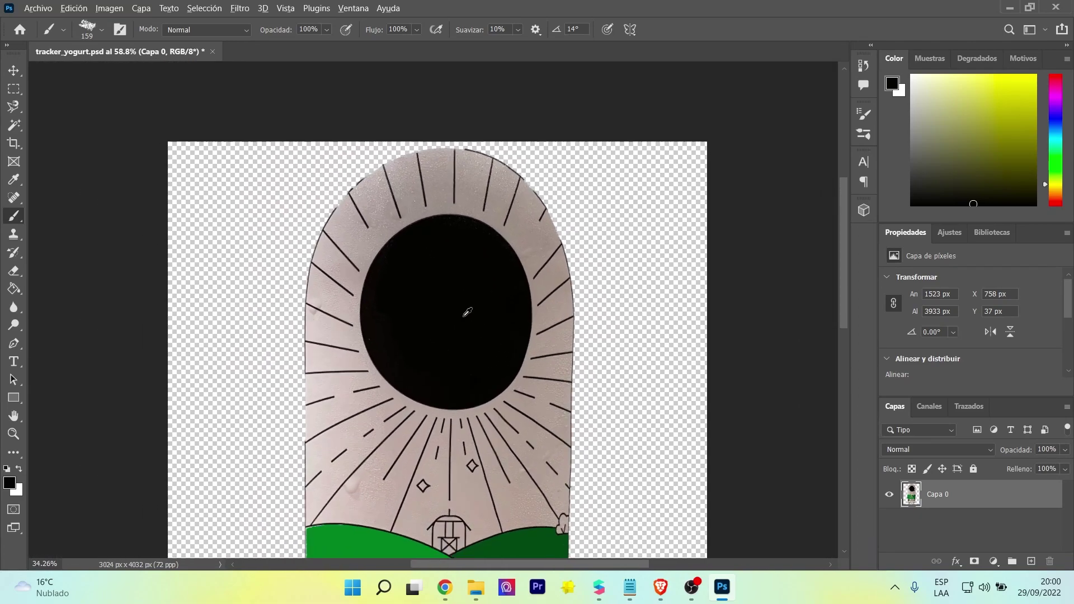
pyautogui.keyDown('alt'); pyautogui.scroll(-3, 559, 333); pyautogui.keyUp('alt')
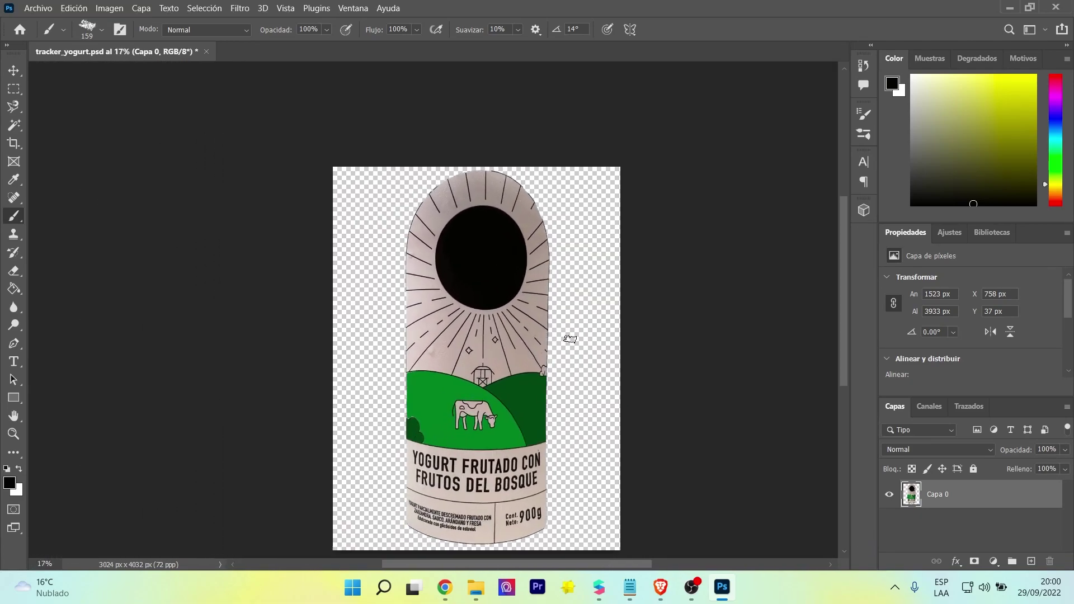
# Export the painted label at 3024 x 4032 px as a PNG, saving over yogurt_fields in the Spark AR - yogurt folder
pyautogui.click(38, 8)
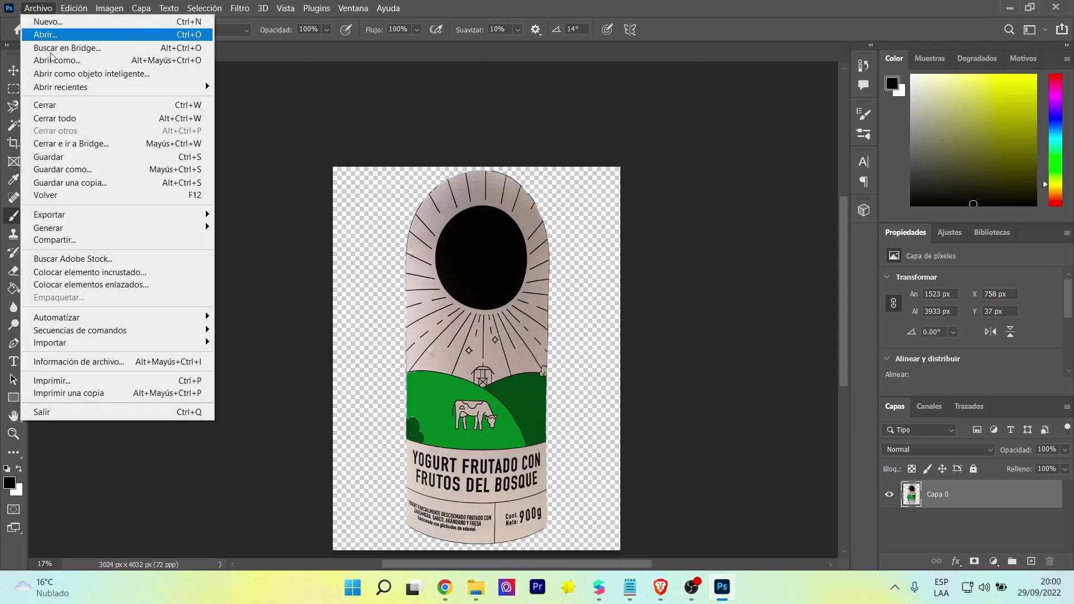
pyautogui.moveTo(89, 216)
pyautogui.click(282, 226)
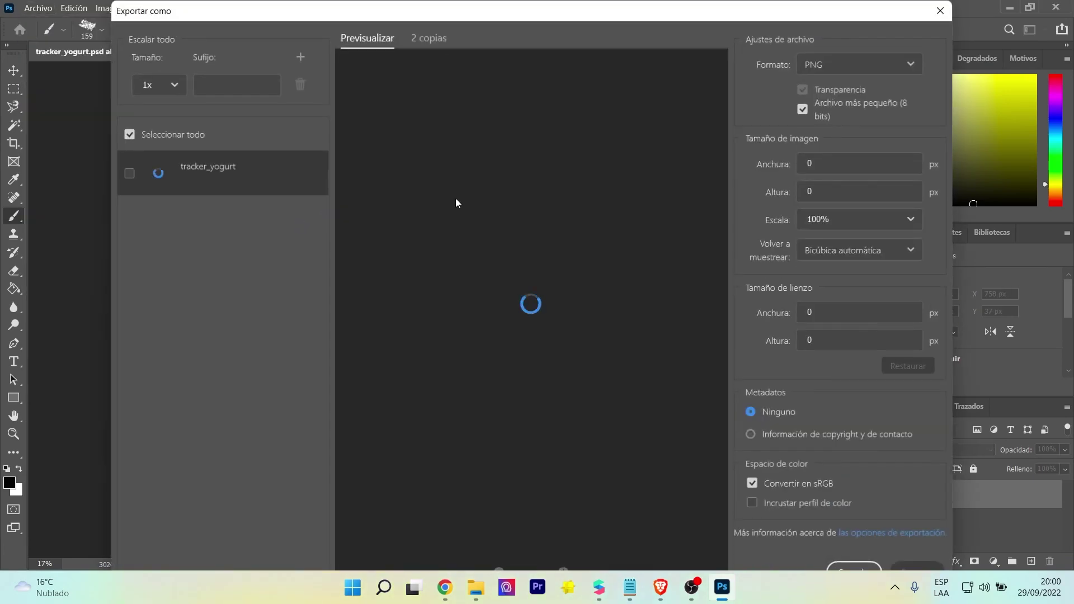
pyautogui.click(917, 566)
pyautogui.click(596, 140)
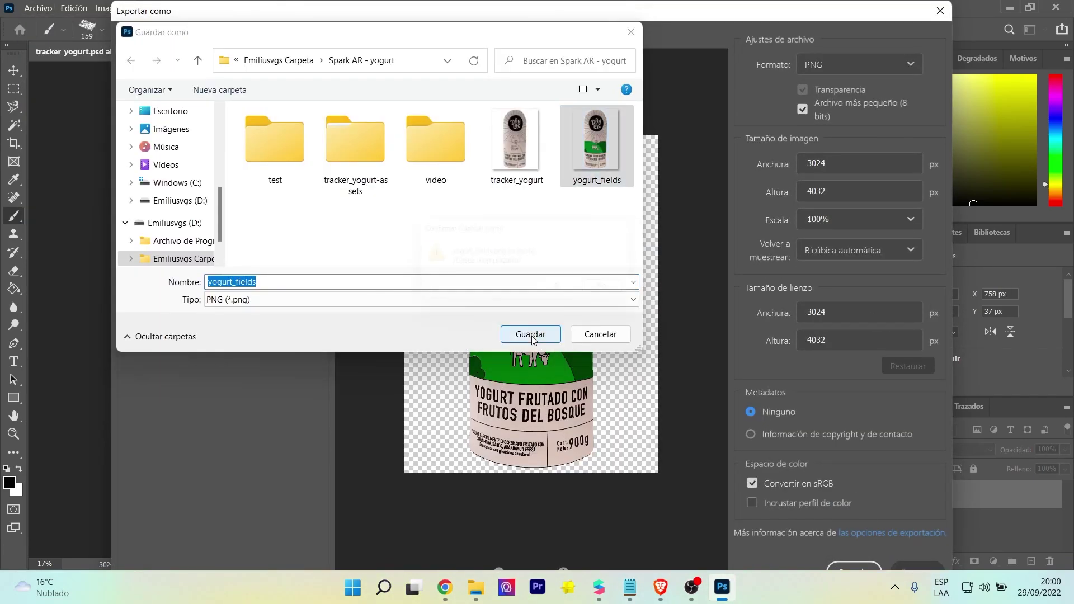
pyautogui.click(530, 334)
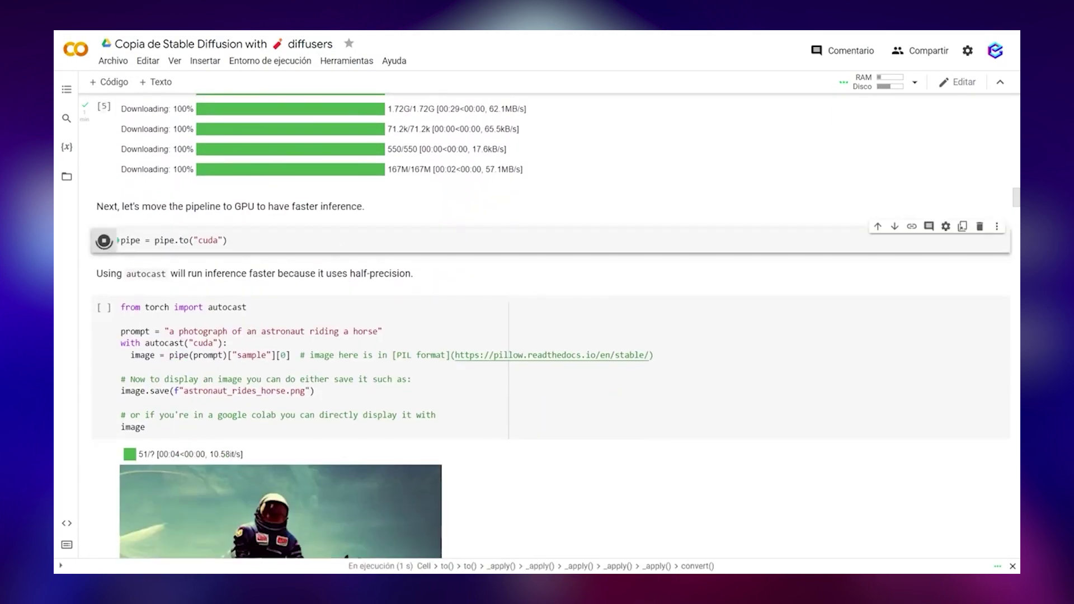
# In the Stable Diffusion Colab notebook, replace the astronaut prompt with one starting "dark universe with astronaut floating, beautiful landscape"
pyautogui.moveTo(170, 331); pyautogui.dragTo(379, 331)
pyautogui.write('dark u')
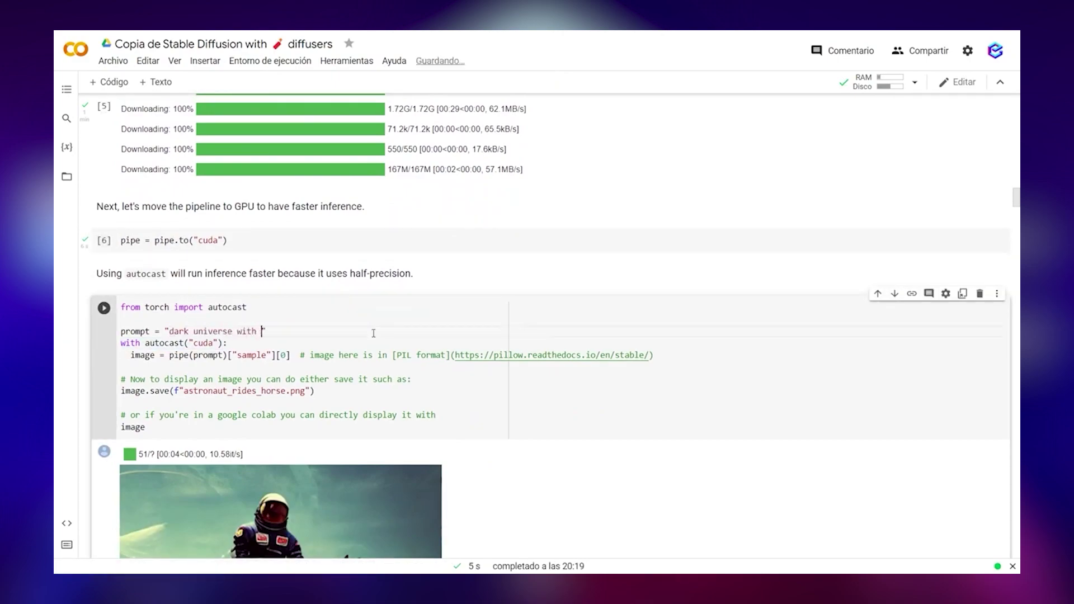
pyautogui.write('niverse with astronaut floating, beautiful landscape, movi')
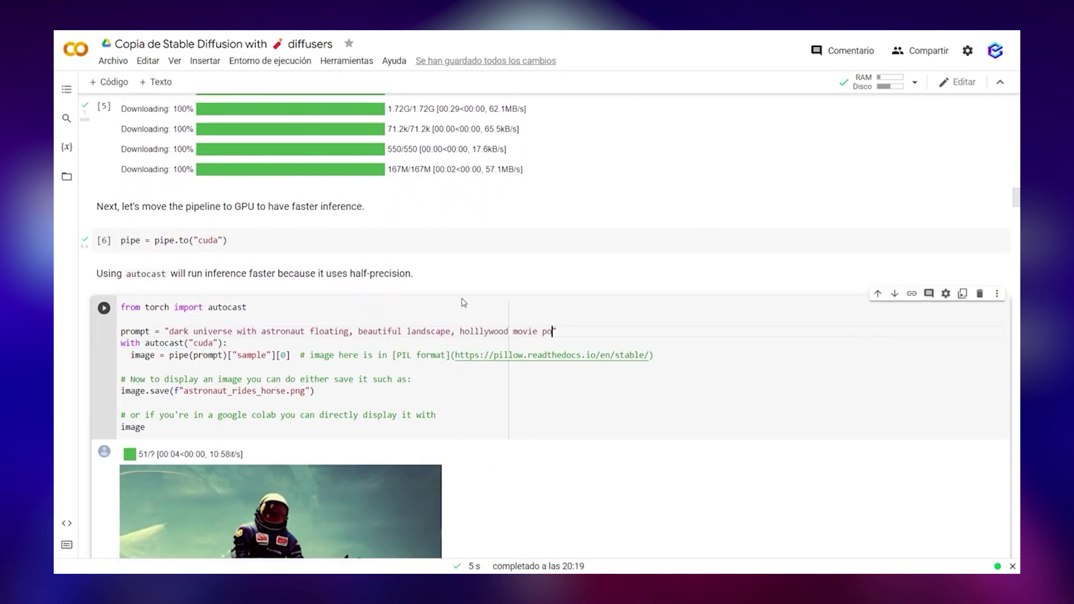
# Open NMKD Stable Diffusion GUI and generate 1 image from the prompt "cute cow"
pyautogui.doubleClick(184, 390)
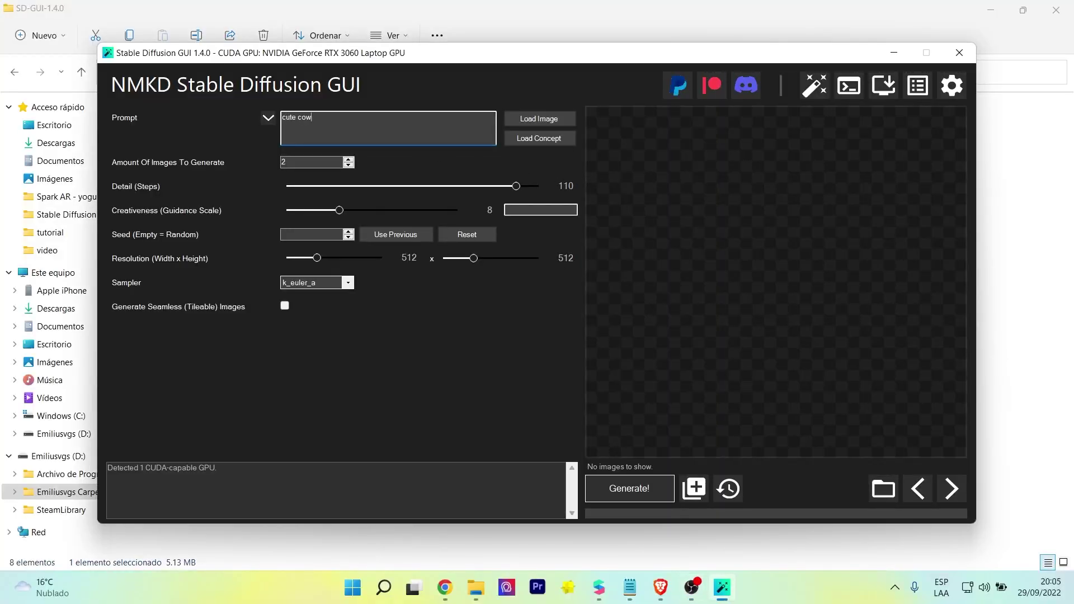
pyautogui.click(349, 166)
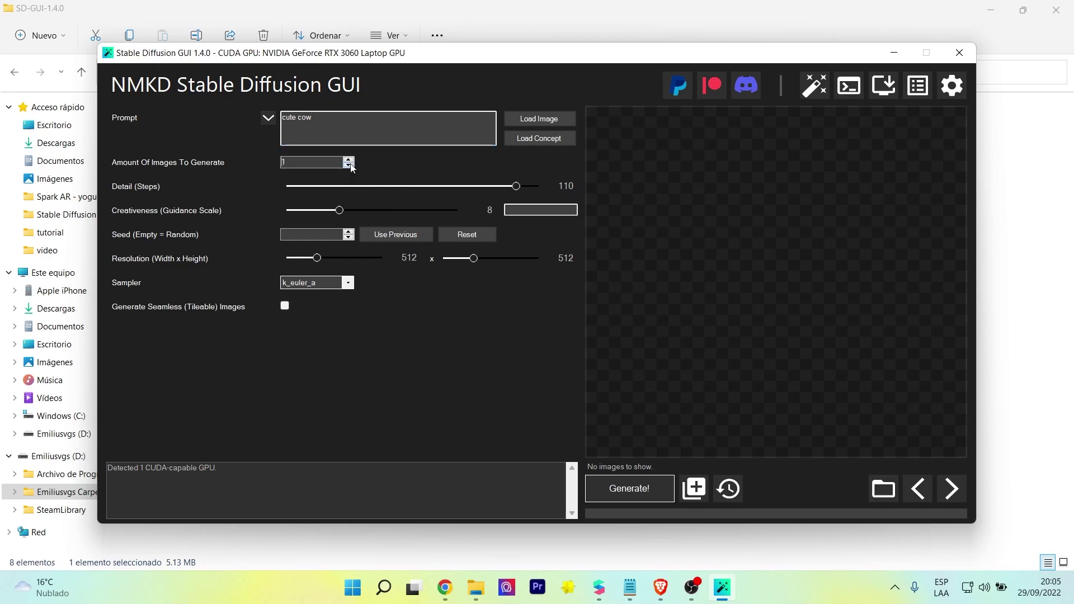
pyautogui.click(630, 488)
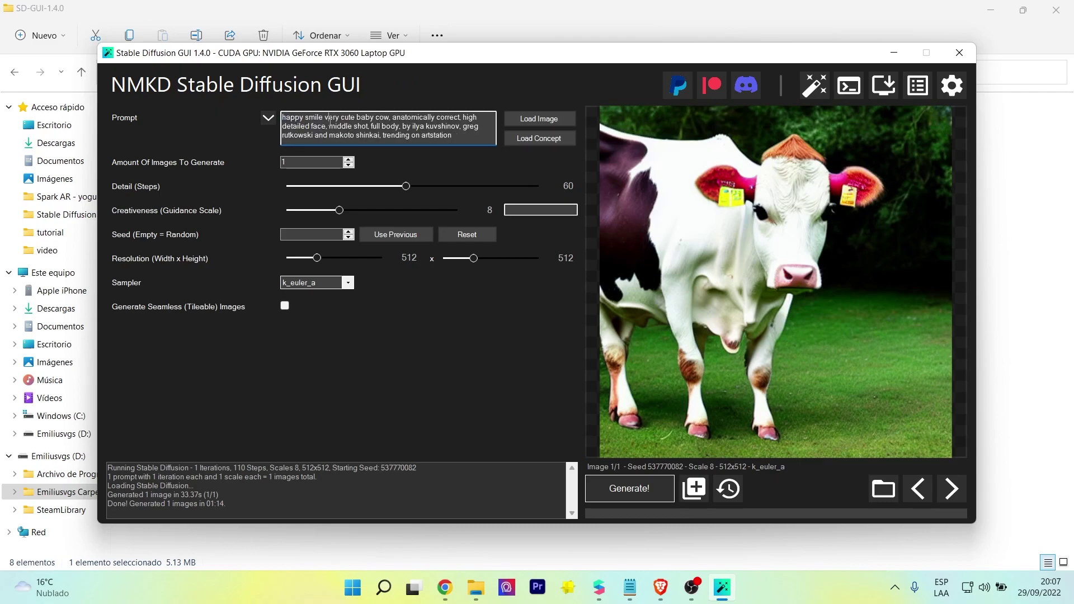
# Generate several single images at 60 steps from the detailed prompt beginning "happy smile very cute baby cow, anatomically correct"
pyautogui.click(631, 492)
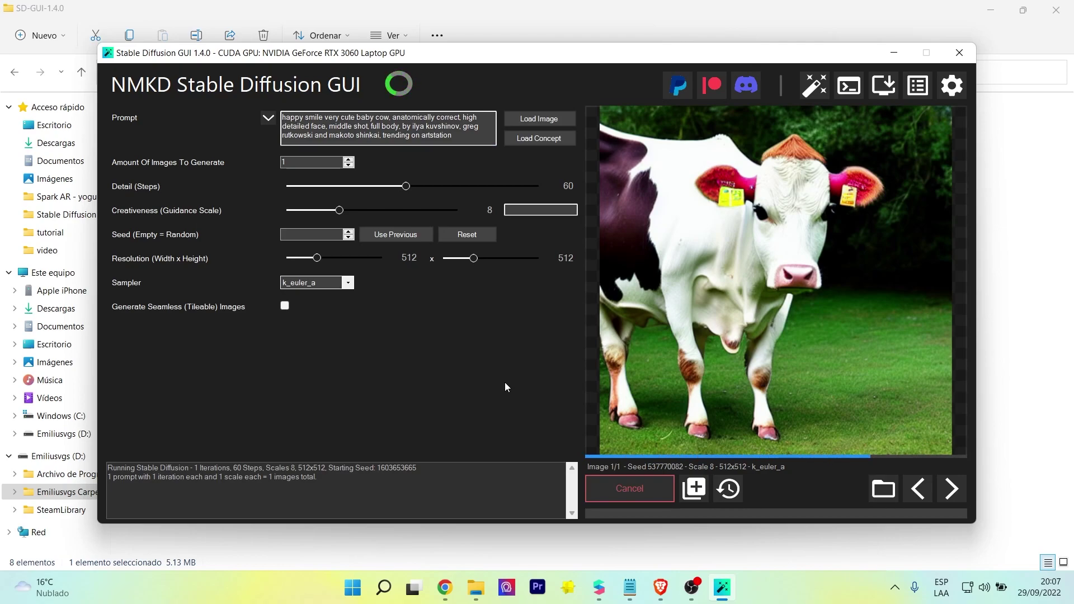
pyautogui.click(636, 493)
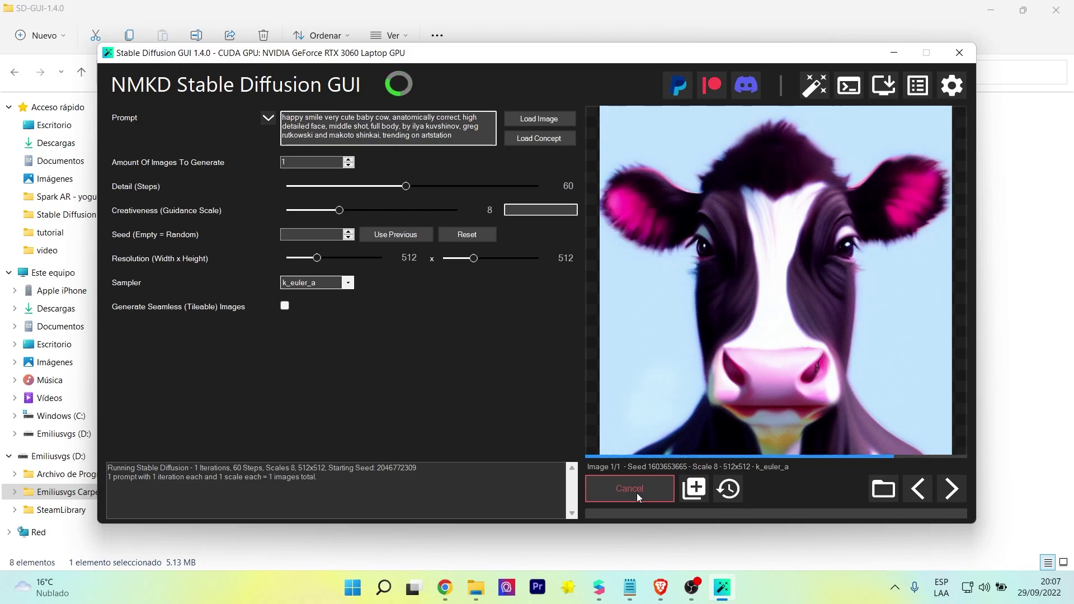
pyautogui.click(636, 492)
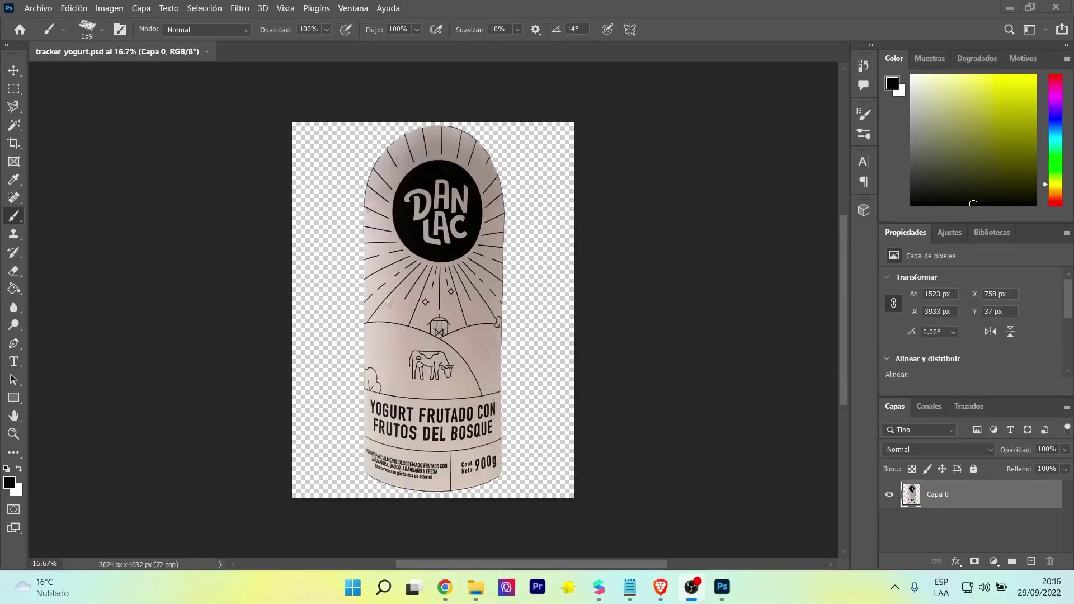
# Place the generated brown cow image into tracker_yogurt.psd in Photoshop and enlarge it to about 827 px over the logo circle
pyautogui.press('super+e')
pyautogui.moveTo(455, 198); pyautogui.dragTo(431, 222)
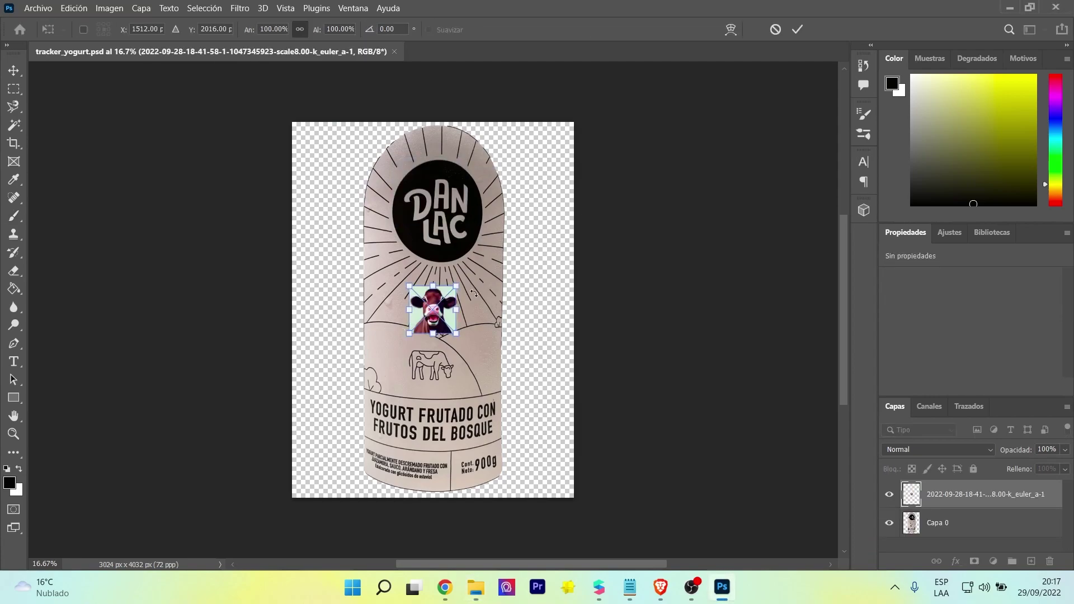
pyautogui.moveTo(457, 286); pyautogui.dragTo(459, 188)
pyautogui.press('Return')
pyautogui.press('b')
# Select the cow image's pale background with the Magic Wand at tolerance 32, rasterize the layer, and delete the background
pyautogui.keyDown('alt'); pyautogui.scroll(4, 467, 134); pyautogui.keyUp('alt')
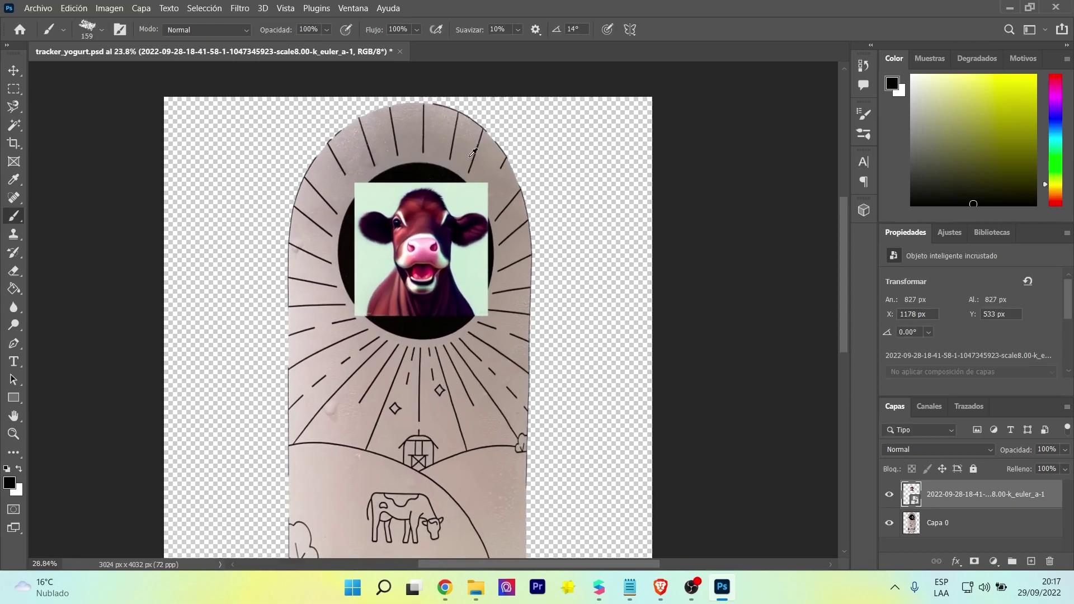
pyautogui.click(14, 124)
pyautogui.click(368, 232)
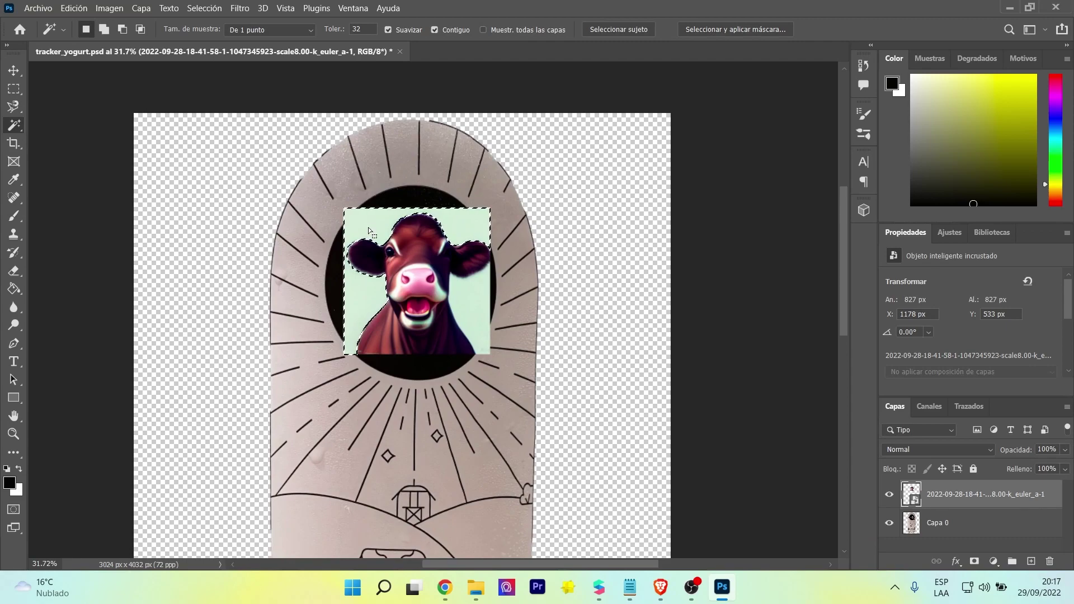
pyautogui.press('Delete')
pyautogui.click(542, 230)
pyautogui.rightClick(952, 494)
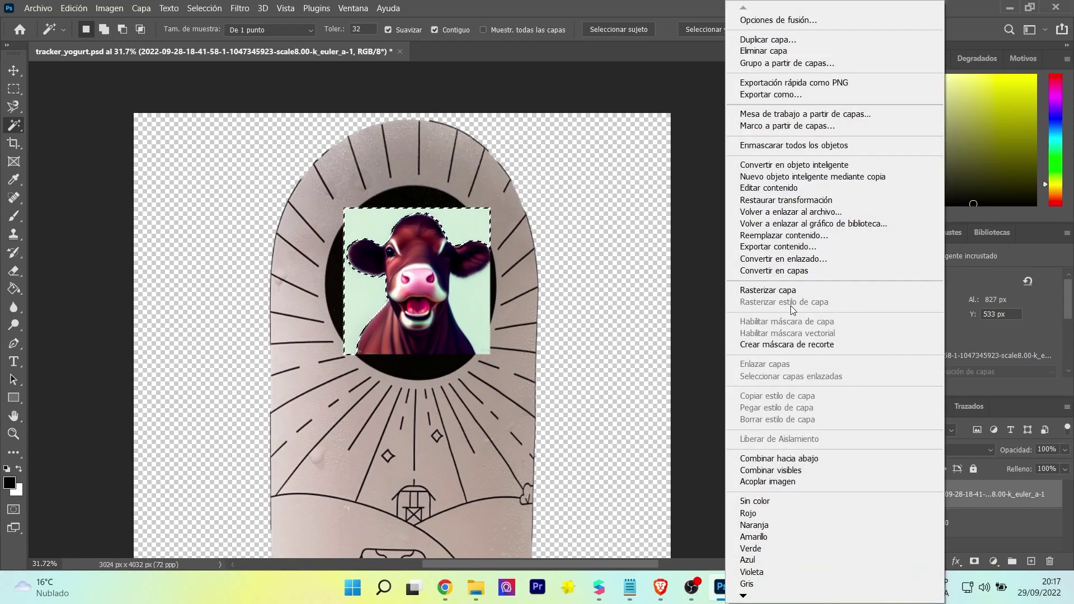
pyautogui.click(761, 290)
pyautogui.press('Delete')
# Scale the cow cutout to about 840 x 828 px and position it inside the black logo circle
pyautogui.hotkey('ctrl', 't')
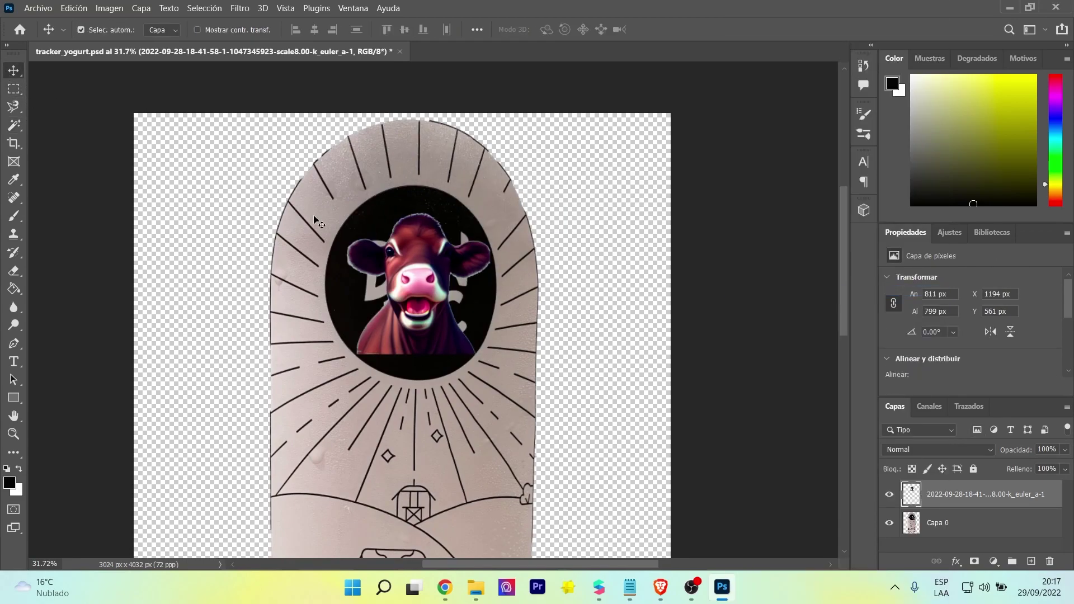
pyautogui.moveTo(483, 213); pyautogui.dragTo(482, 215)
pyautogui.moveTo(443, 258); pyautogui.dragTo(445, 256)
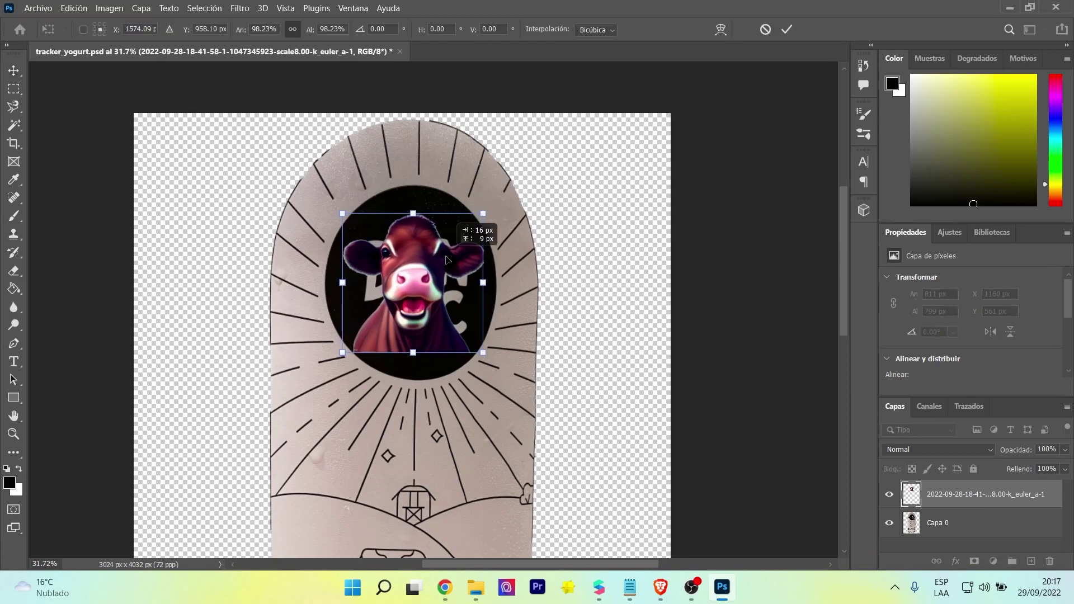
pyautogui.keyDown('alt'); pyautogui.scroll(5, 433, 282); pyautogui.keyUp('alt')
pyautogui.moveTo(527, 156); pyautogui.dragTo(524, 159)
pyautogui.moveTo(427, 212); pyautogui.dragTo(429, 196)
pyautogui.moveTo(530, 395); pyautogui.dragTo(542, 416)
pyautogui.press('Return')
# Reduce the cow cutout to about 829 x 817 px and center it inside the black logo circle
pyautogui.moveTo(427, 293); pyautogui.dragTo(425, 292)
pyautogui.hotkey('ctrl', 't')
pyautogui.moveTo(259, 410); pyautogui.dragTo(264, 405)
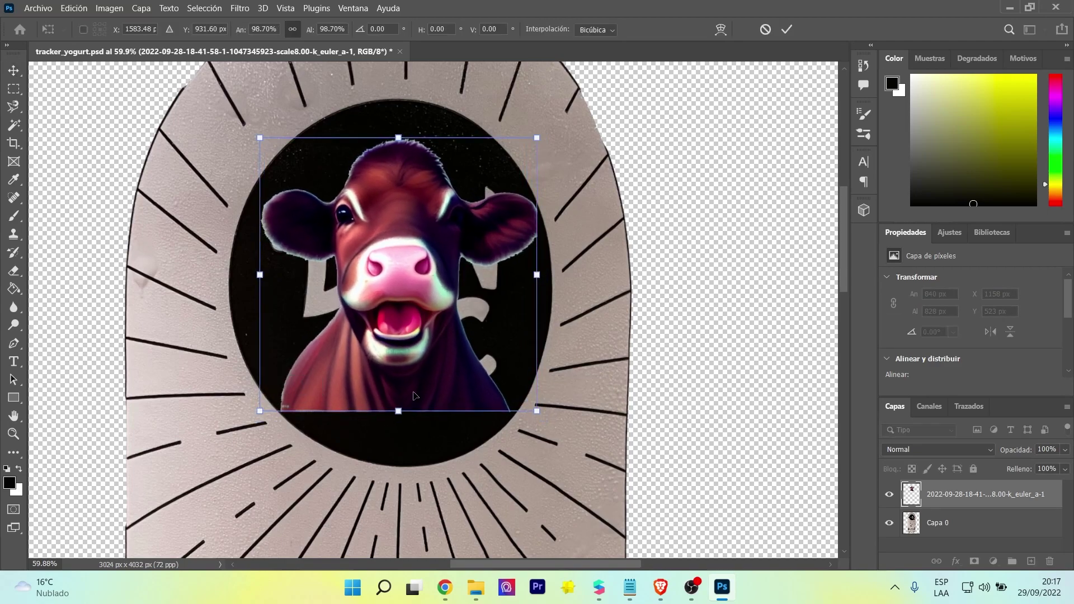
pyautogui.press('Return')
pyautogui.keyDown('alt'); pyautogui.scroll(-8, 421, 273); pyautogui.keyUp('alt')
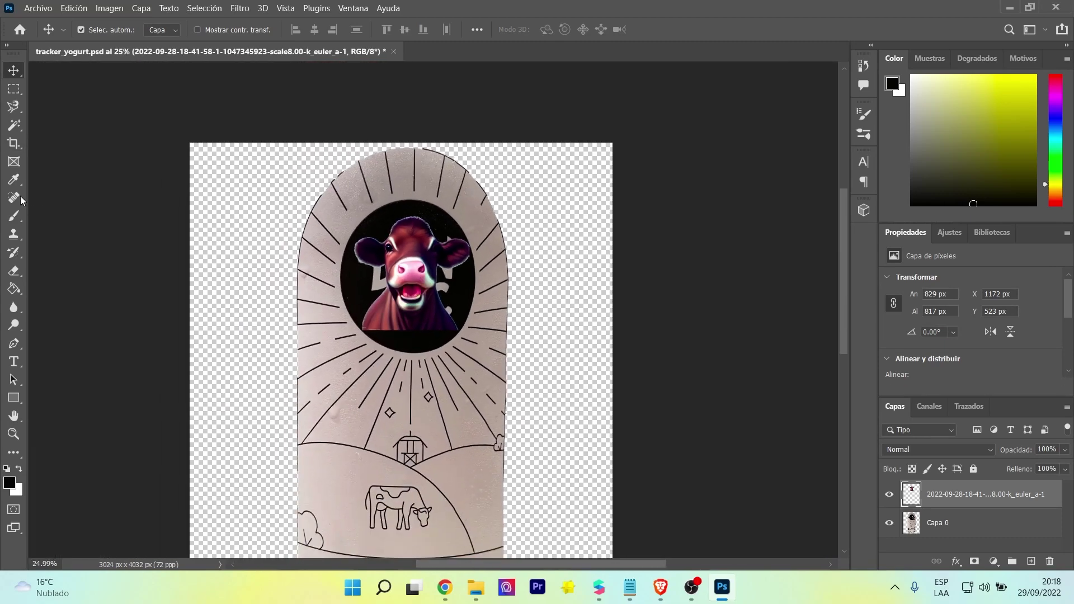
# On the label layer Capa 0, with the cow layer hidden, paint over the white logo lettering in black with the Brush
pyautogui.rightClick(13, 125)
pyautogui.click(440, 285)
pyautogui.click(951, 522)
pyautogui.press('m')
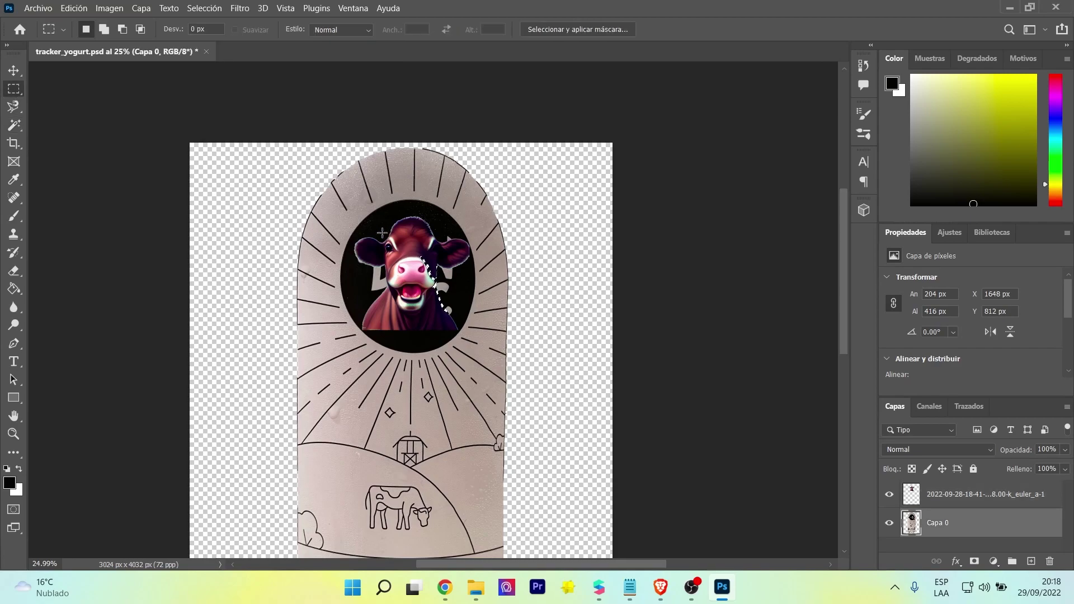
pyautogui.hotkey('ctrl', 'd')
pyautogui.click(888, 494)
pyautogui.press('b')
pyautogui.keyDown('alt'); pyautogui.scroll(4, 418, 229); pyautogui.keyUp('alt')
pyautogui.moveTo(403, 241)
pyautogui.mouseDown()
pyautogui.moveTo(443, 283)
pyautogui.moveTo(455, 228)
pyautogui.moveTo(361, 330)
pyautogui.mouseUp()
pyautogui.hotkey('ctrl', 'z')
pyautogui.moveTo(360, 277)
pyautogui.mouseDown()
pyautogui.moveTo(379, 402)
pyautogui.moveTo(453, 389)
pyautogui.moveTo(423, 398)
pyautogui.moveTo(364, 207)
pyautogui.mouseUp()
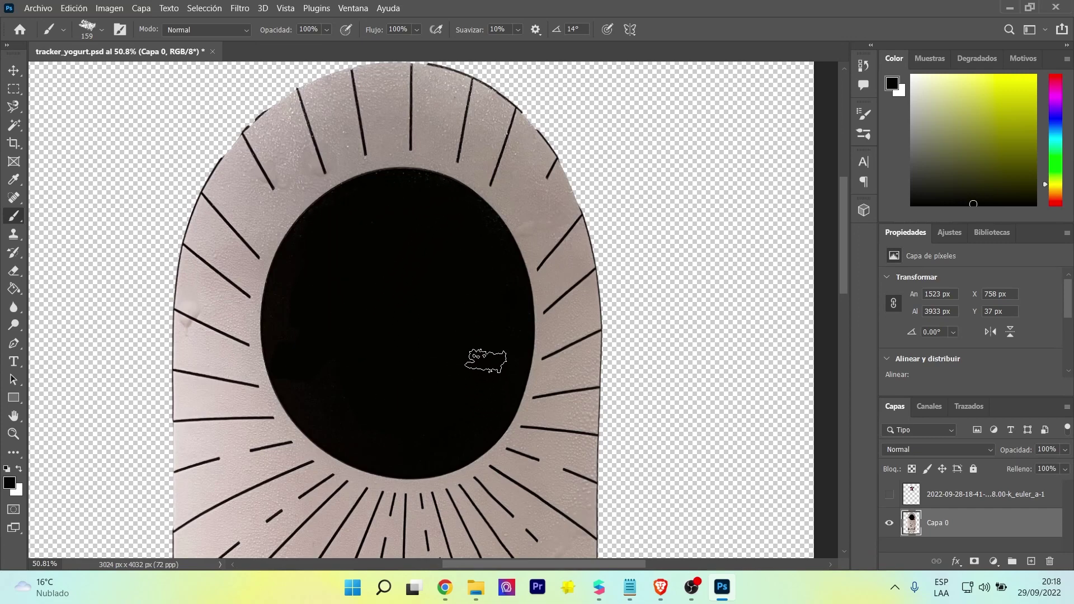
# Select the black circle on Capa 0 with the Magic Wand, invert the selection, delete everything outside the circle, and deselect
pyautogui.click(15, 126)
pyautogui.click(469, 305)
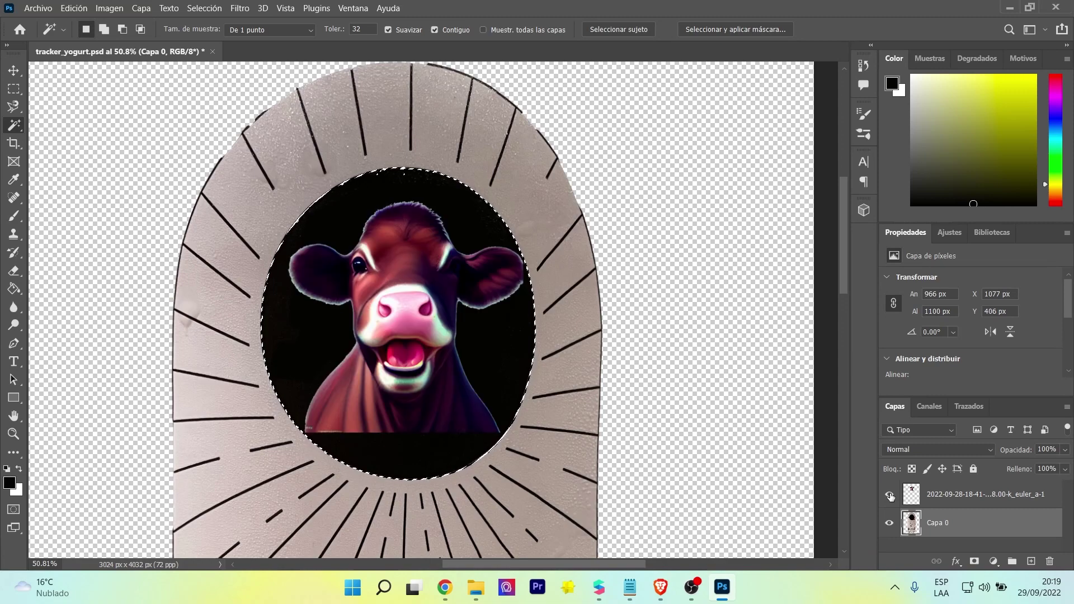
pyautogui.hotkey('ctrl', 'shift', 'i')
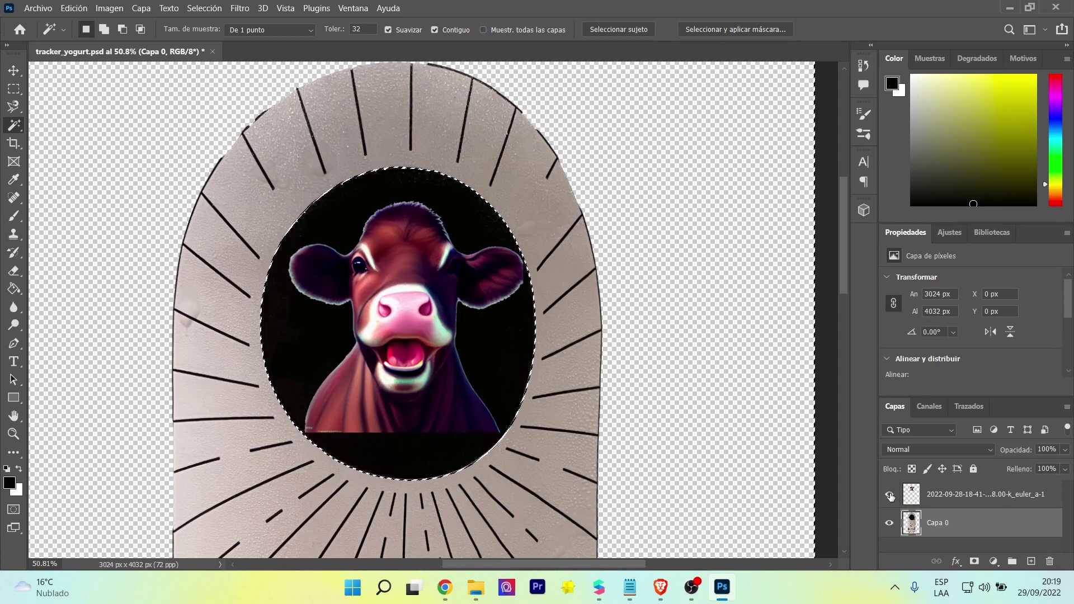
pyautogui.press('Delete')
pyautogui.click(13, 88)
pyautogui.click(363, 231)
pyautogui.keyDown('alt'); pyautogui.scroll(-3, 364, 231); pyautogui.keyUp('alt')
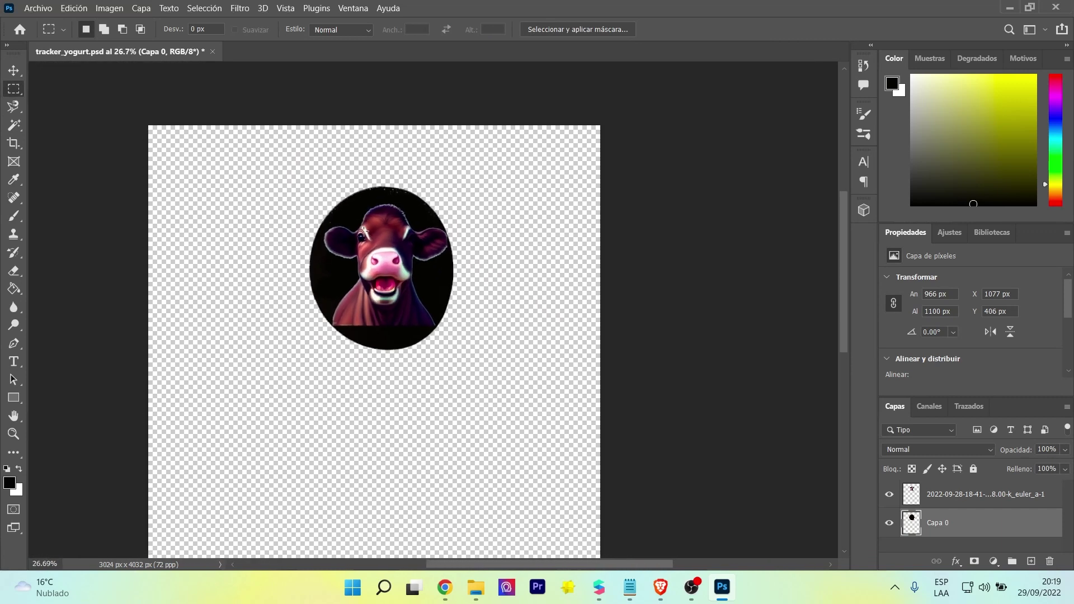
# Export the isolated black circle with the cow as an image
pyautogui.keyDown('alt'); pyautogui.scroll(-2, 403, 237); pyautogui.keyUp('alt')
pyautogui.keyDown('alt'); pyautogui.scroll(3, 402, 238); pyautogui.keyUp('alt')
pyautogui.keyDown('alt'); pyautogui.scroll(2, 402, 238); pyautogui.keyUp('alt')
pyautogui.keyDown('alt'); pyautogui.scroll(-5, 607, 278); pyautogui.keyUp('alt')
pyautogui.click(38, 8)
pyautogui.moveTo(84, 215)
pyautogui.click(283, 225)
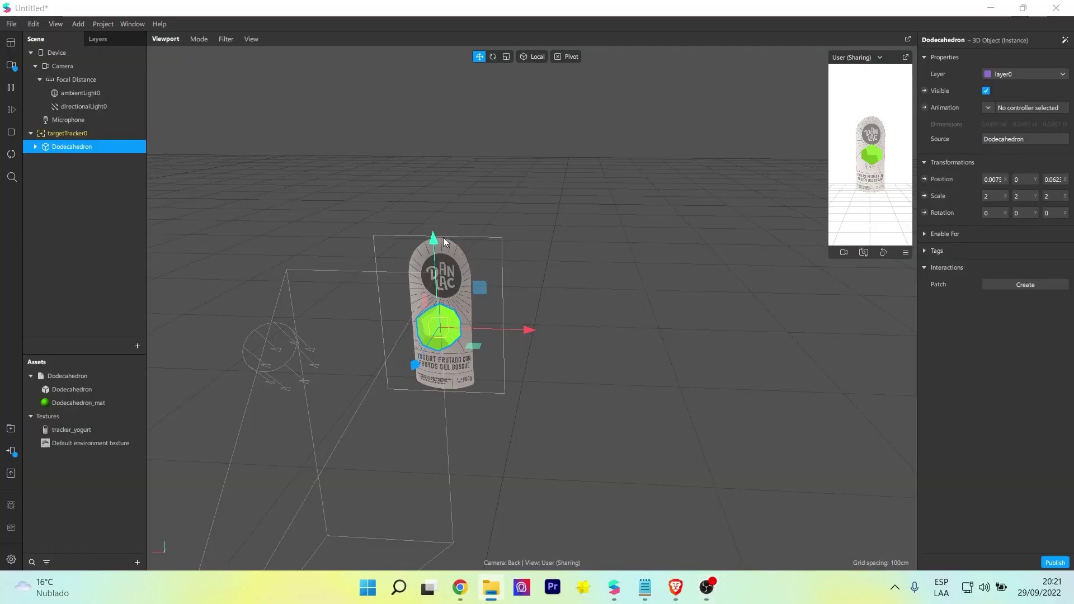
# In Spark AR Studio, delete the Dodecahedron from targetTracker0
pyautogui.click(93, 199)
pyautogui.click(81, 147)
pyautogui.press('Delete')
pyautogui.scroll(4, 405, 338)
pyautogui.moveTo(515, 366); pyautogui.dragTo(638, 339, button='middle')
pyautogui.scroll(2, 621, 341)
pyautogui.moveTo(639, 344); pyautogui.dragTo(885, 275)
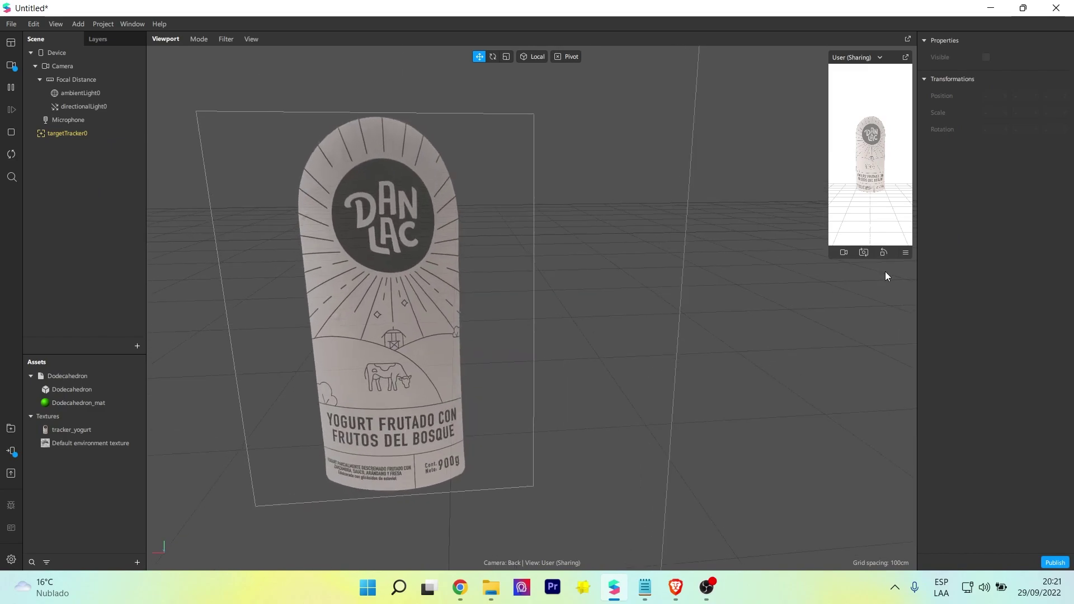
# Add a plane as a child of targetTracker0 and place it slightly in front of the target, about 0.0055 on Z
pyautogui.click(66, 134)
pyautogui.rightClick(63, 134)
pyautogui.moveTo(117, 144)
pyautogui.click(216, 210)
pyautogui.scroll(-2, 503, 302)
pyautogui.moveTo(504, 302); pyautogui.dragTo(440, 318)
# Scale the new plane to about 2.96 on X and 3.97 on Y so it covers the target image
pyautogui.press('r')
pyautogui.moveTo(559, 336); pyautogui.dragTo(678, 336)
pyautogui.moveTo(478, 264); pyautogui.dragTo(564, 169)
pyautogui.scroll(-2, 570, 331)
pyautogui.moveTo(570, 331); pyautogui.dragTo(470, 330)
pyautogui.moveTo(532, 217); pyautogui.dragTo(535, 190)
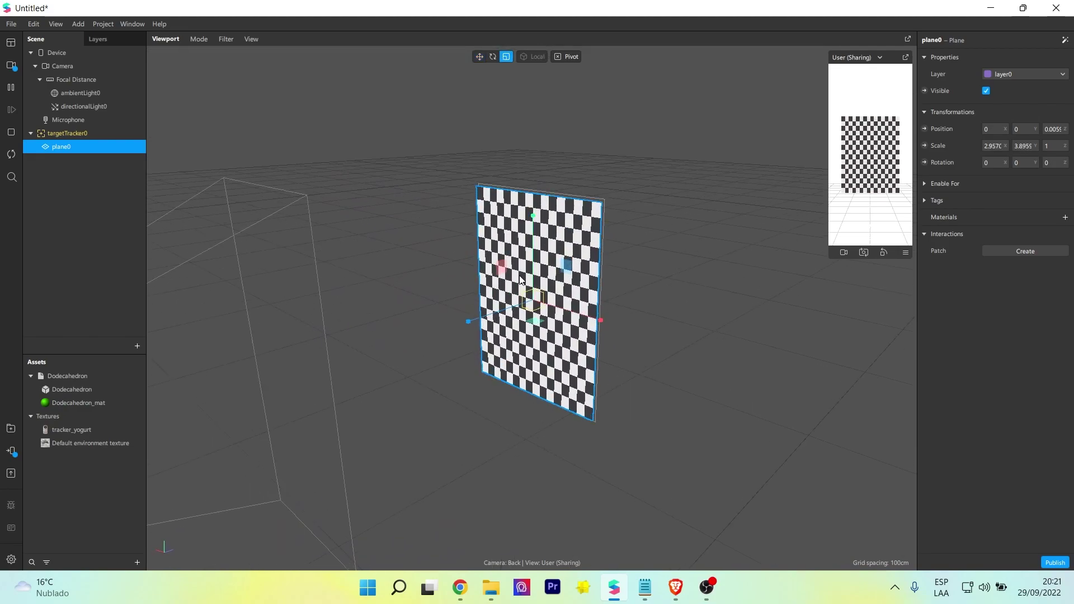
pyautogui.moveTo(531, 425); pyautogui.dragTo(630, 400)
pyautogui.moveTo(443, 240); pyautogui.dragTo(467, 122)
pyautogui.moveTo(449, 249); pyautogui.dragTo(613, 388)
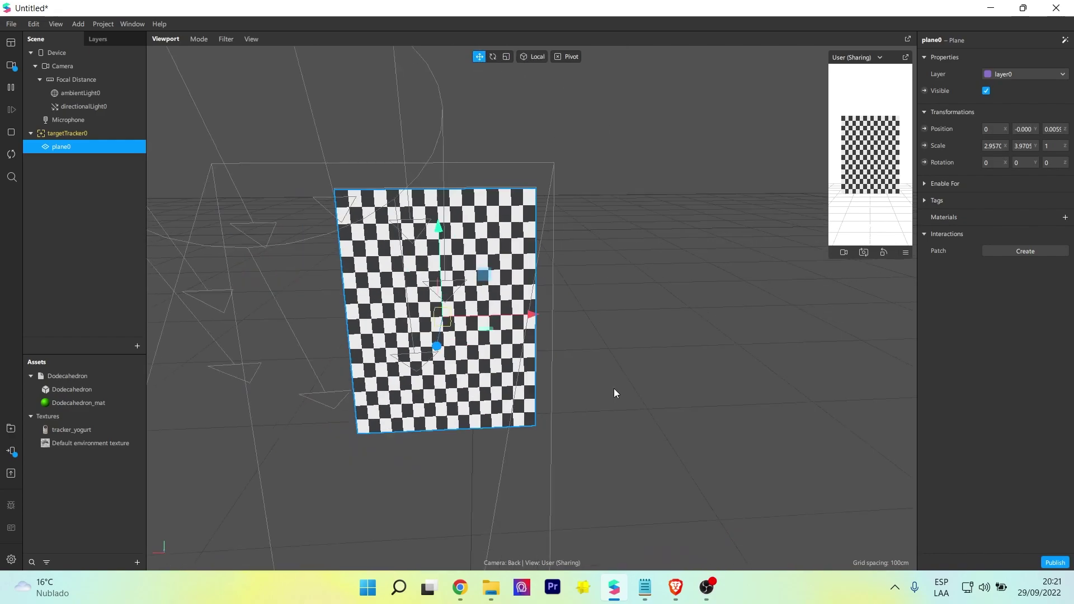
# Create a material for plane0, set its shader type to Flat, and import yogurt_fields as its diffuse texture
pyautogui.click(1065, 217)
pyautogui.click(70, 469)
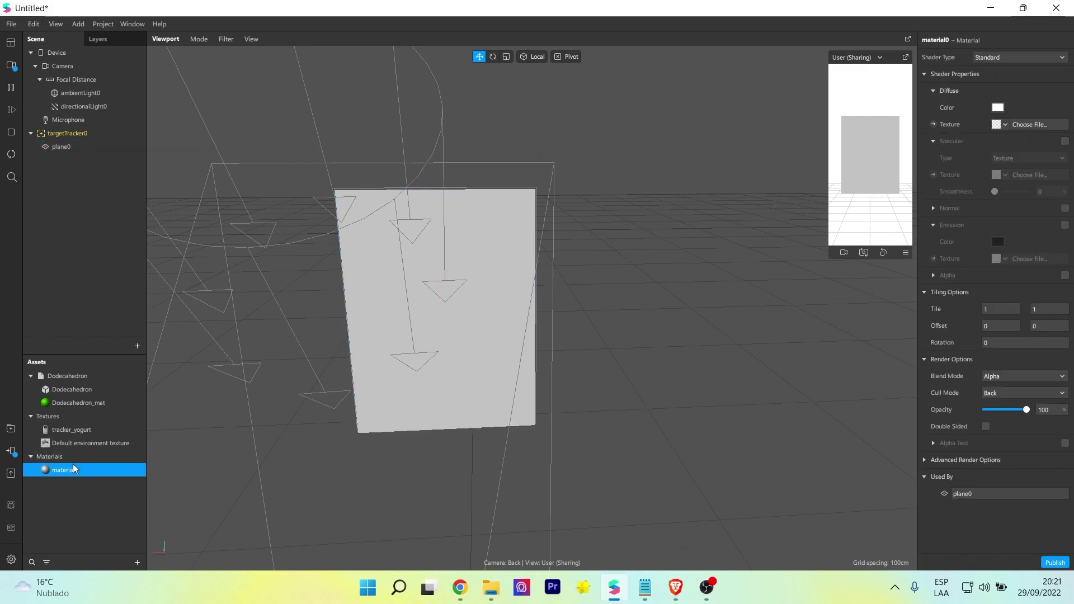
pyautogui.click(1011, 59)
pyautogui.click(1002, 59)
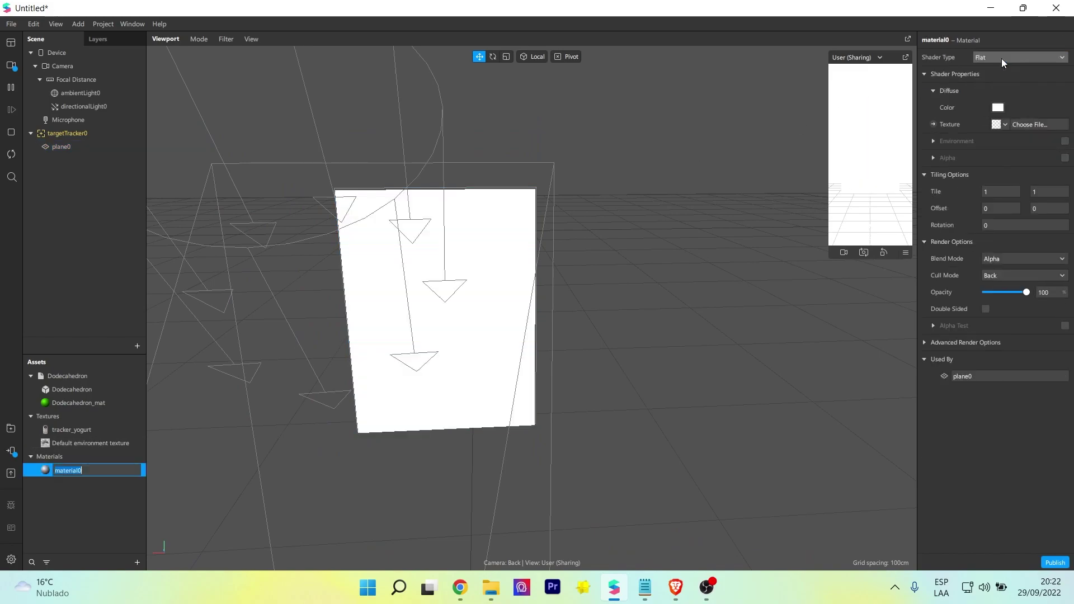
pyautogui.click(1009, 125)
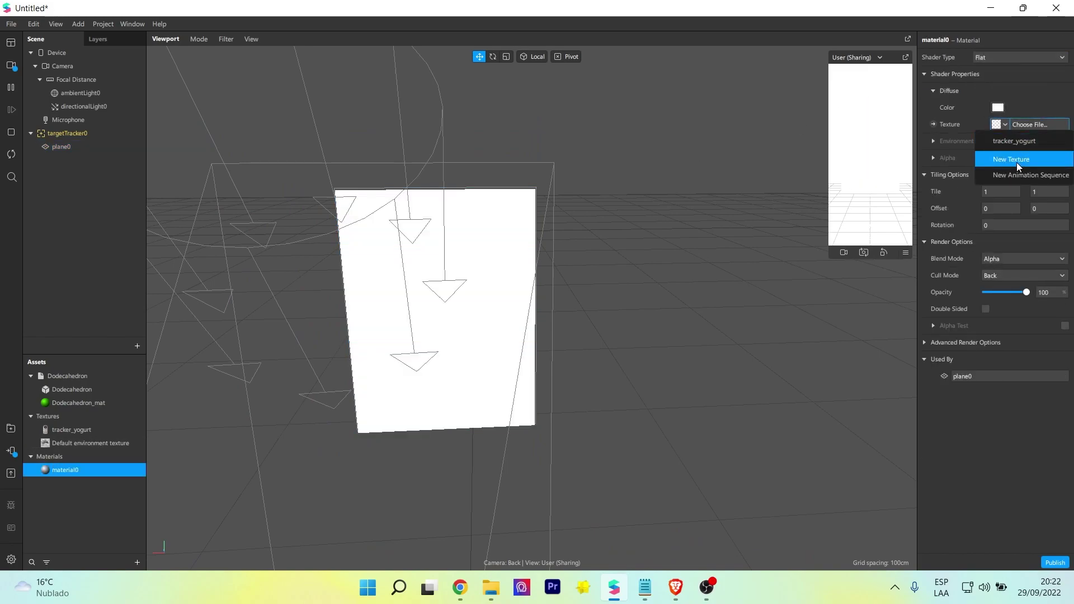
pyautogui.click(1016, 161)
pyautogui.click(596, 435)
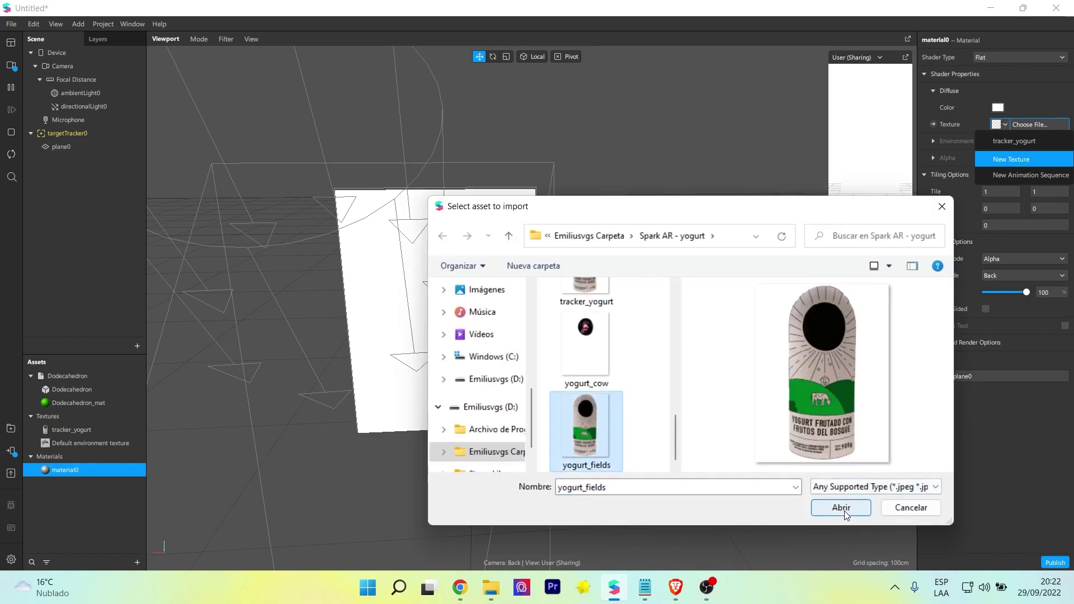
pyautogui.click(841, 507)
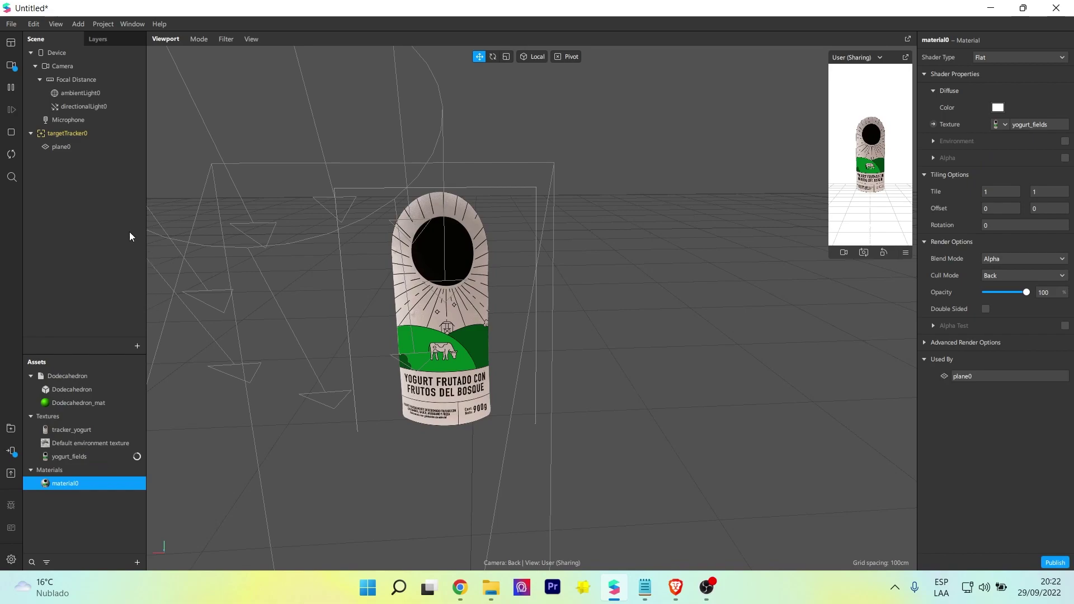
# Add a second plane under targetTracker0 and move it in front of the label plane, about 0.016 on Z
pyautogui.click(71, 133)
pyautogui.rightClick(71, 134)
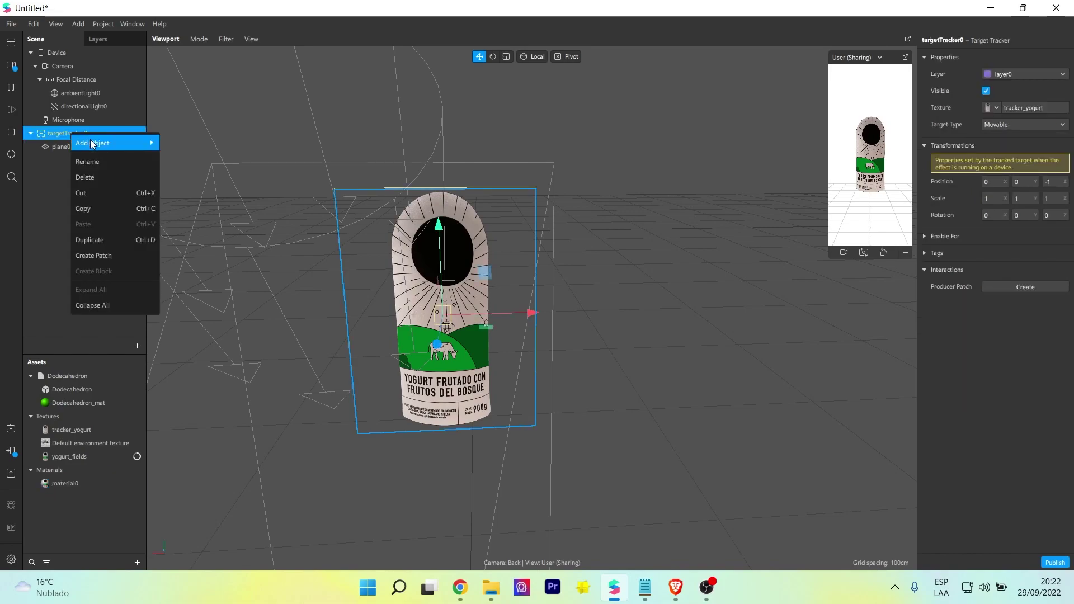
pyautogui.moveTo(92, 143)
pyautogui.click(203, 206)
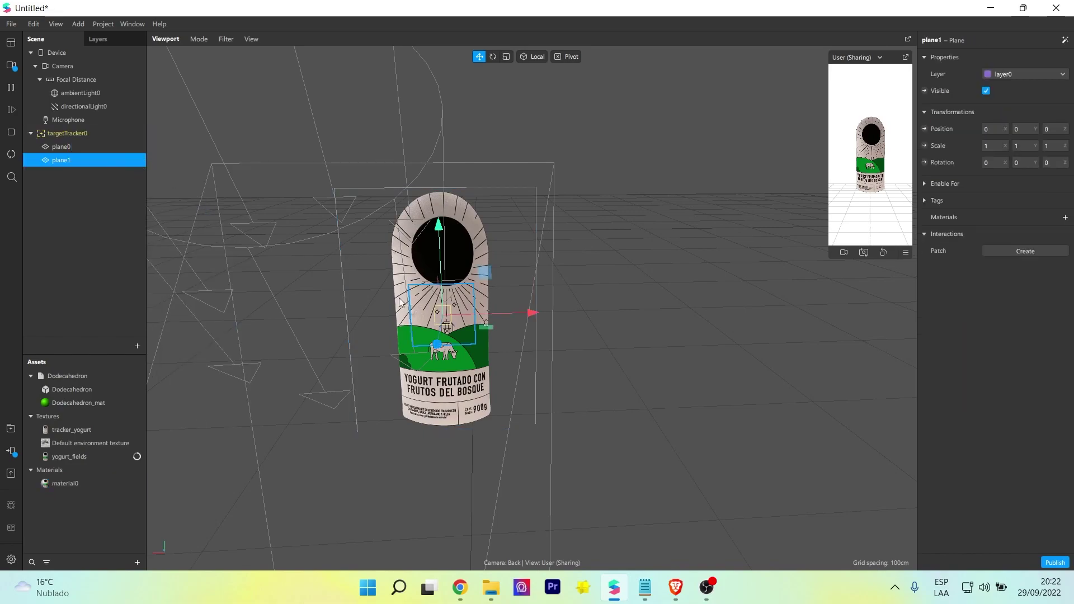
pyautogui.scroll(-2, 666, 407)
pyautogui.keyDown('alt'); pyautogui.moveTo(666, 408); pyautogui.dragTo(537, 391); pyautogui.keyUp('alt')
pyautogui.moveTo(460, 329); pyautogui.dragTo(451, 335)
# Copy plane0's X and Y scale values to plane1 so both planes have the same size
pyautogui.click(77, 148)
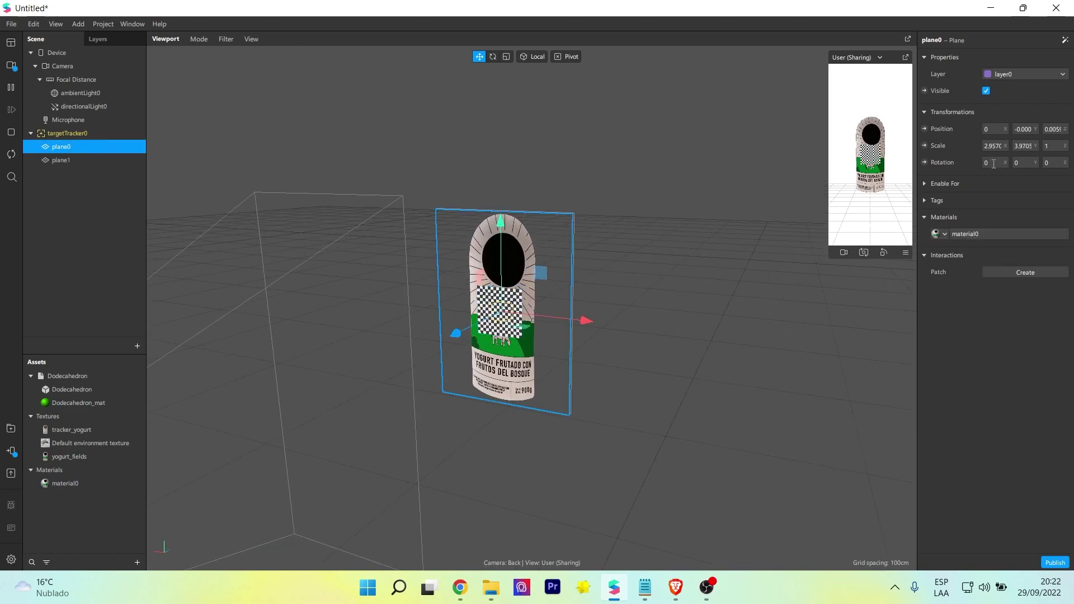
pyautogui.click(60, 160)
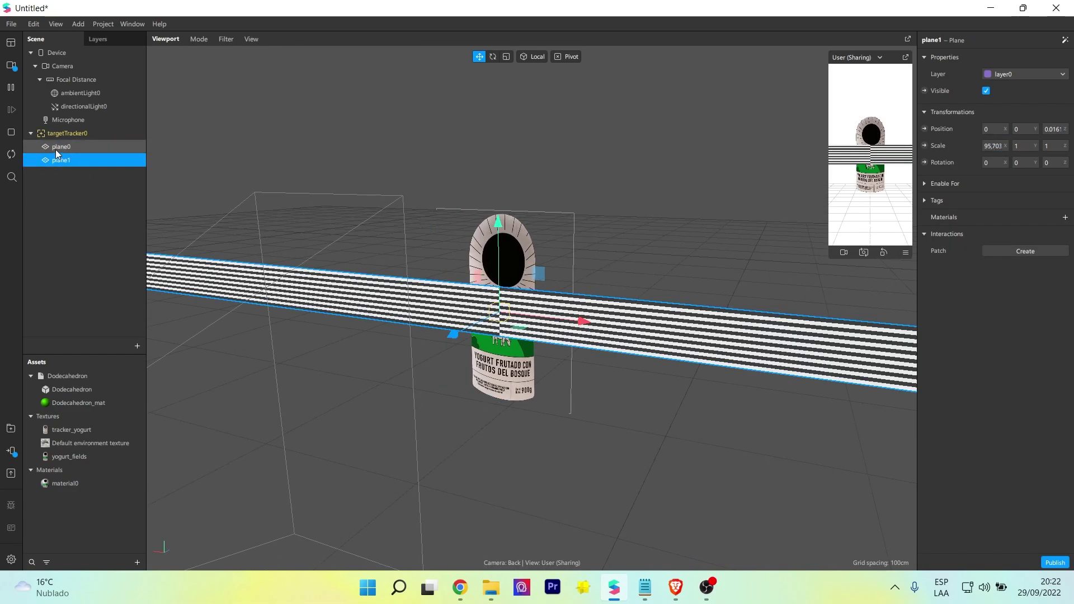
pyautogui.click(58, 147)
pyautogui.hotkey('ctrl', 'c')
pyautogui.click(62, 160)
pyautogui.moveTo(988, 145); pyautogui.dragTo(1029, 145)
pyautogui.doubleClick(992, 146)
pyautogui.hotkey('ctrl', 'v')
pyautogui.click(78, 147)
pyautogui.click(60, 160)
pyautogui.doubleClick(1022, 145)
pyautogui.hotkey('ctrl', 'v')
# Create a material for plane1, set its shader type to Flat, and import yogurt_cow as its diffuse texture
pyautogui.click(1062, 217)
pyautogui.click(1027, 252)
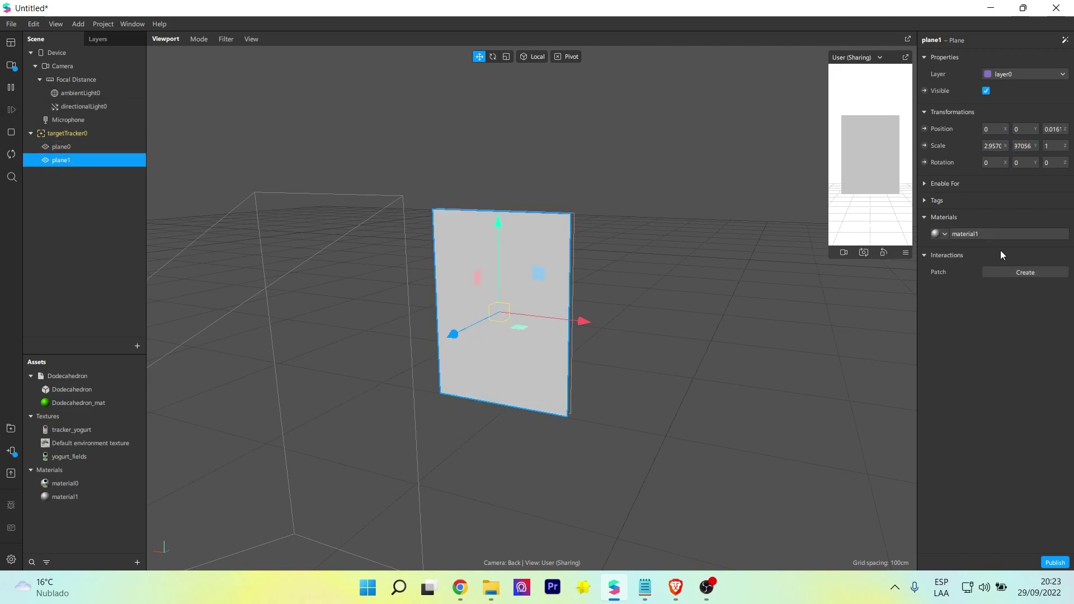
pyautogui.doubleClick(65, 497)
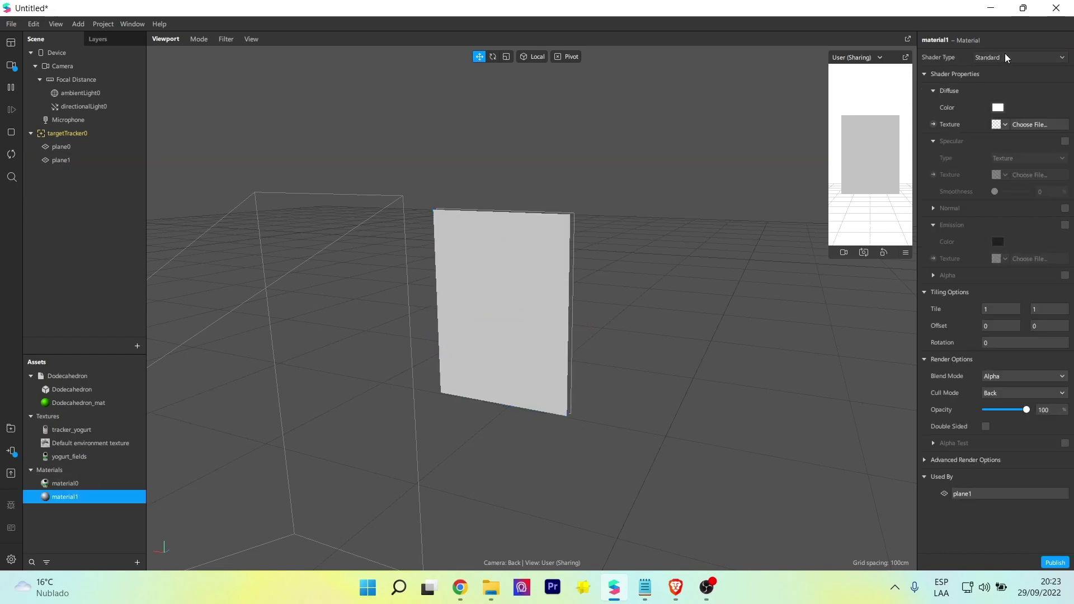
pyautogui.click(1000, 124)
pyautogui.click(1011, 175)
pyautogui.scroll(-1, 602, 411)
pyautogui.click(586, 349)
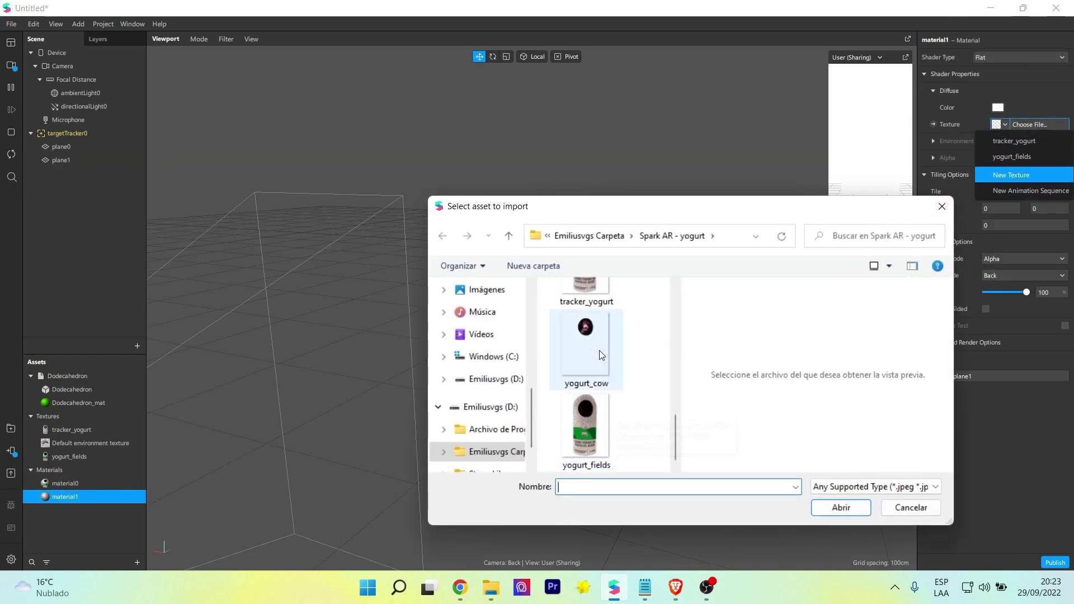
pyautogui.click(841, 507)
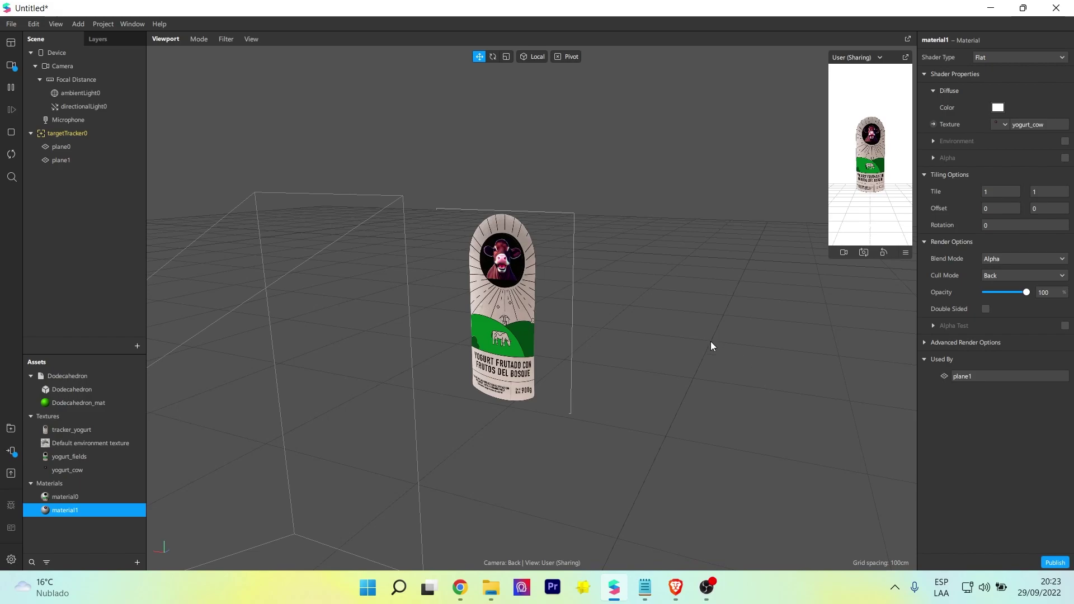
# Examine the layered label up close and toggle plane1's visibility to compare it with and without the cow
pyautogui.scroll(6, 714, 336)
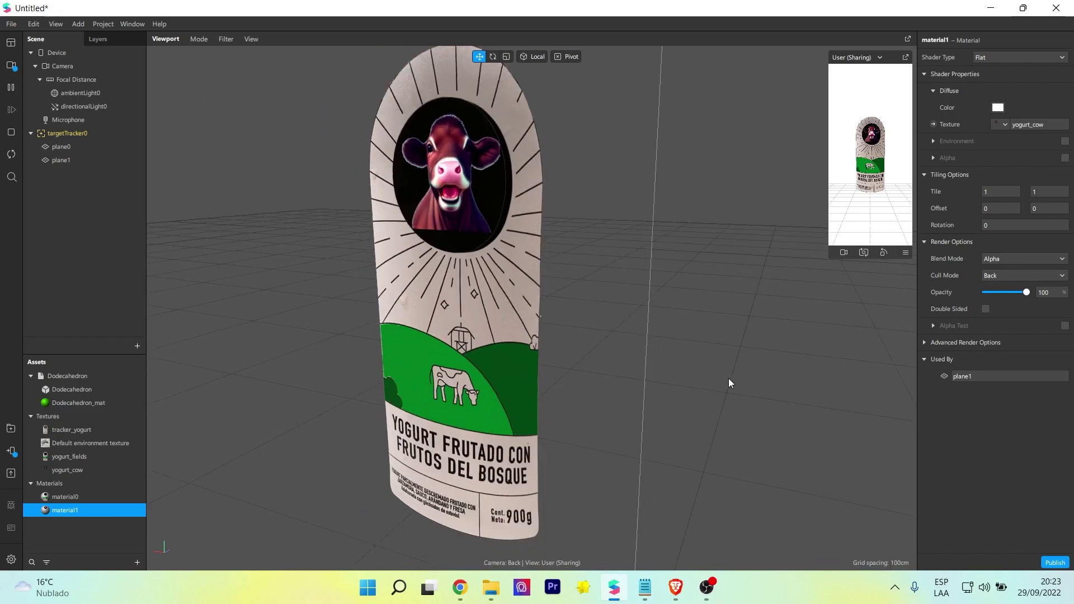
pyautogui.keyDown('alt'); pyautogui.moveTo(728, 378); pyautogui.dragTo(775, 373); pyautogui.keyUp('alt')
pyautogui.scroll(-5, 620, 371)
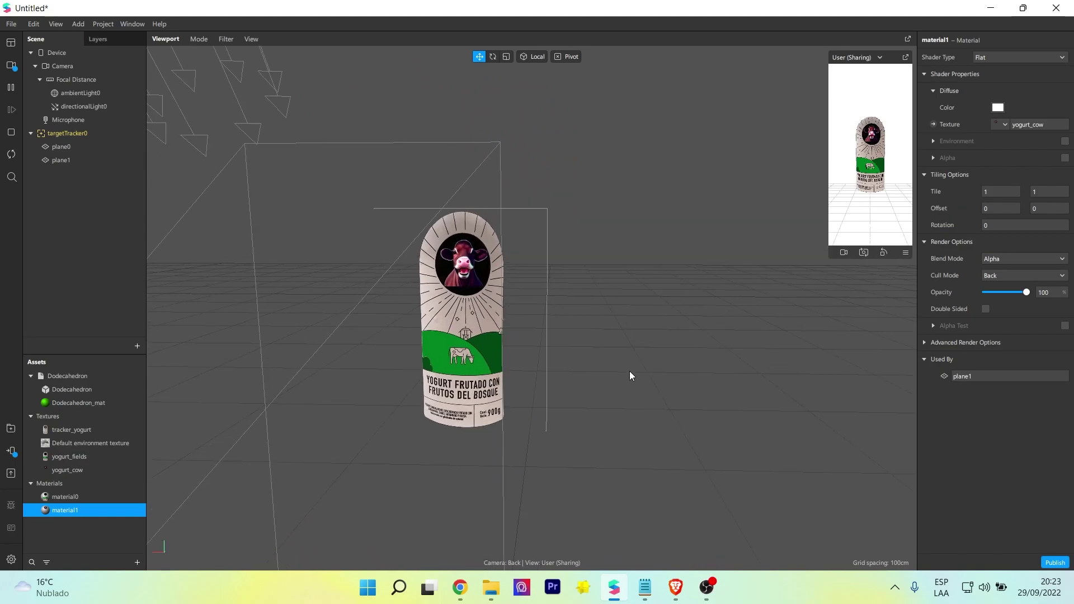
pyautogui.scroll(6, 631, 322)
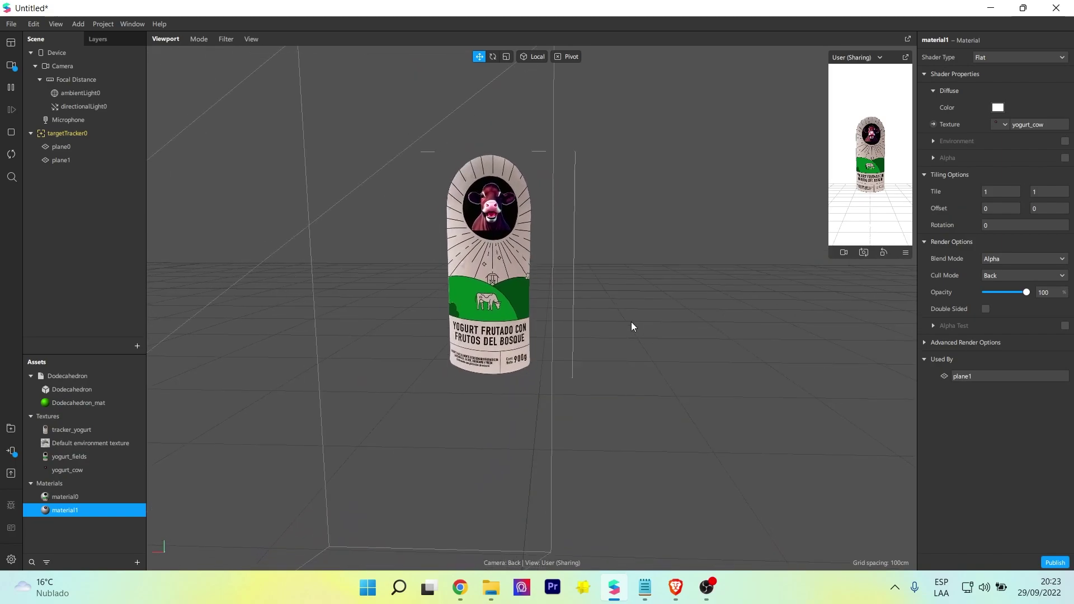
pyautogui.scroll(-3, 619, 350)
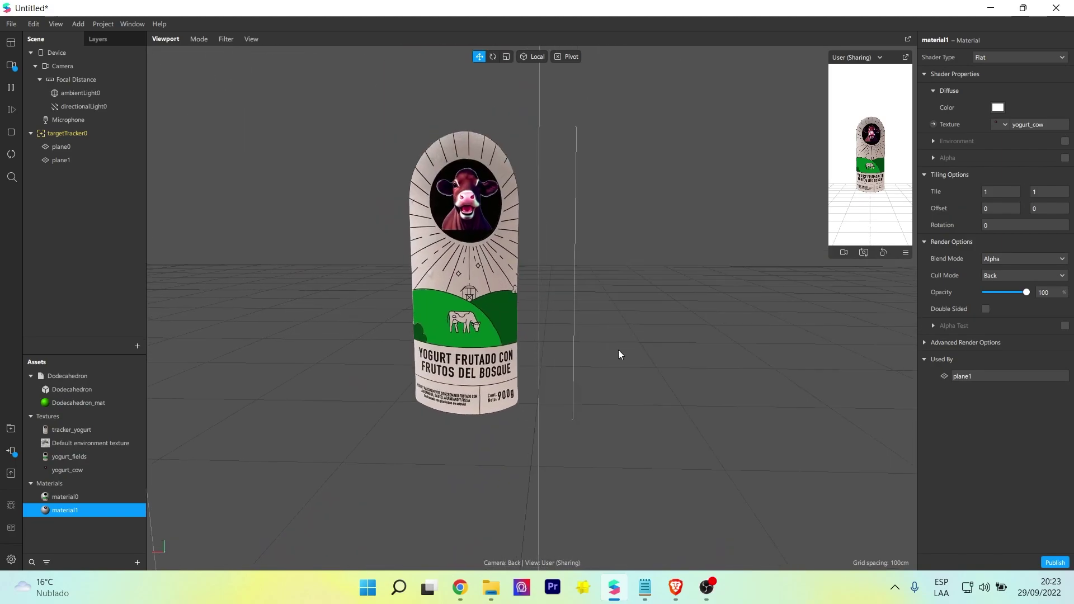
pyautogui.scroll(3, 620, 350)
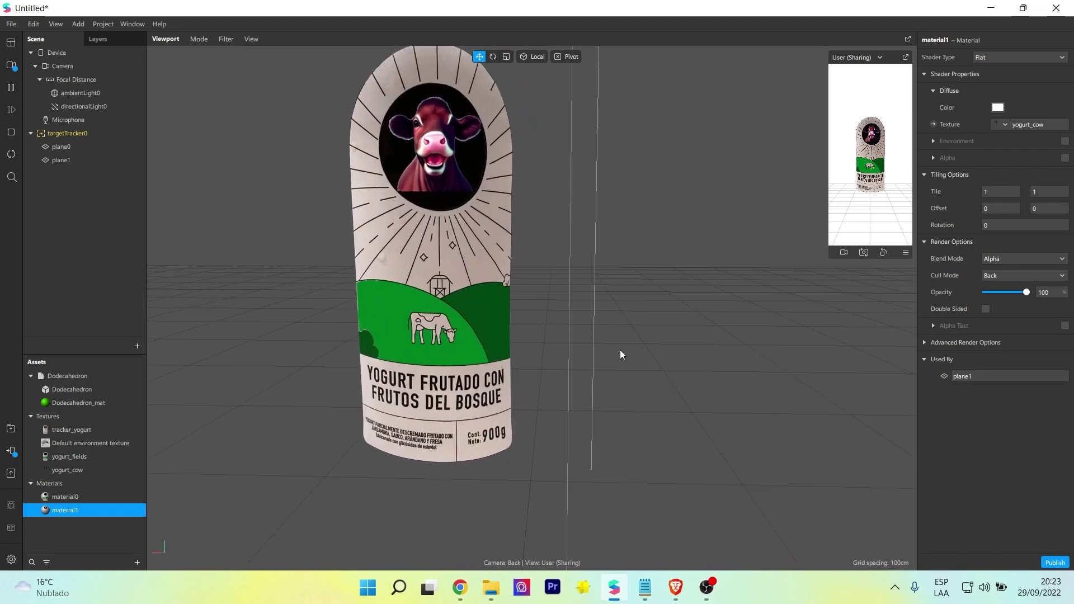
pyautogui.click(89, 163)
pyautogui.click(987, 91)
pyautogui.click(986, 92)
pyautogui.click(987, 91)
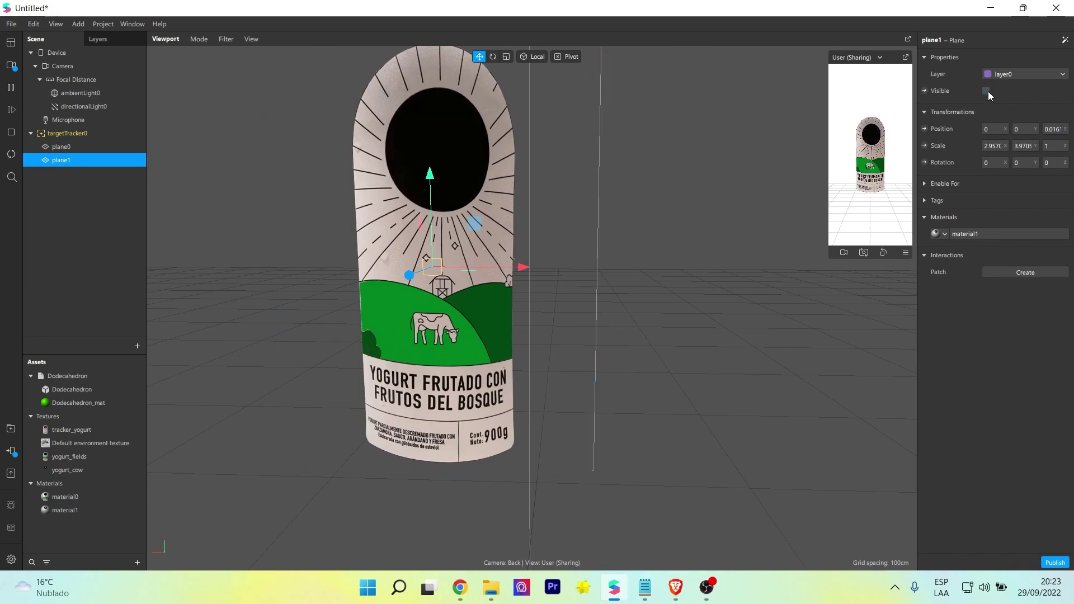
pyautogui.click(986, 92)
pyautogui.click(986, 92)
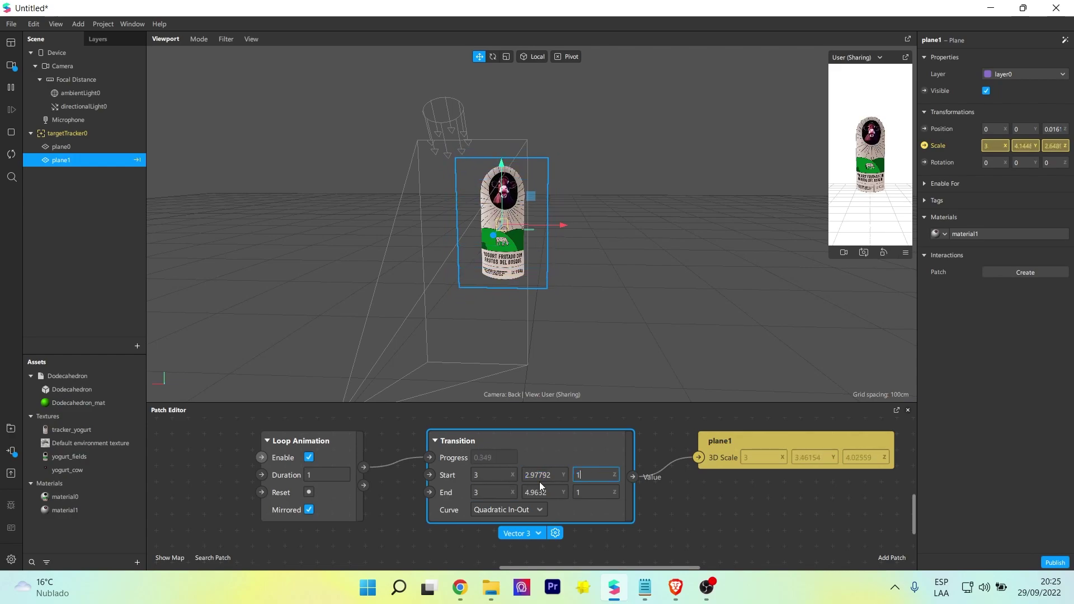
# Try an end X scale of 2.4 in plane1's Transition patch and delete the scale animation patches
pyautogui.press('Return')
pyautogui.click(493, 492)
pyautogui.write('2.4')
pyautogui.press('Return')
pyautogui.press('Delete')
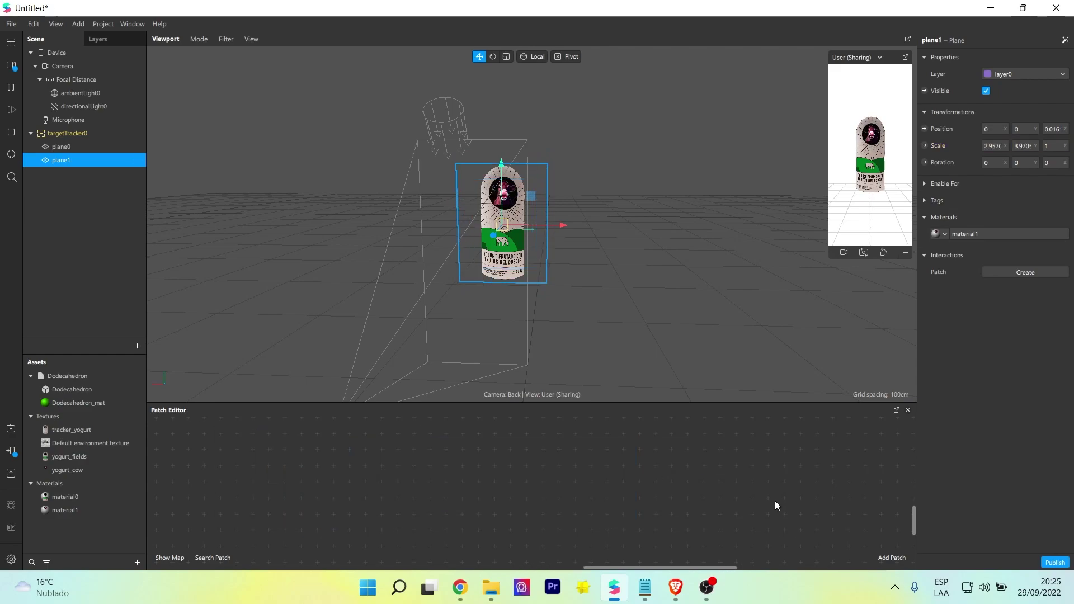
# Try the Spin animation on plane1 and undo it
pyautogui.click(1064, 40)
pyautogui.moveTo(1014, 72)
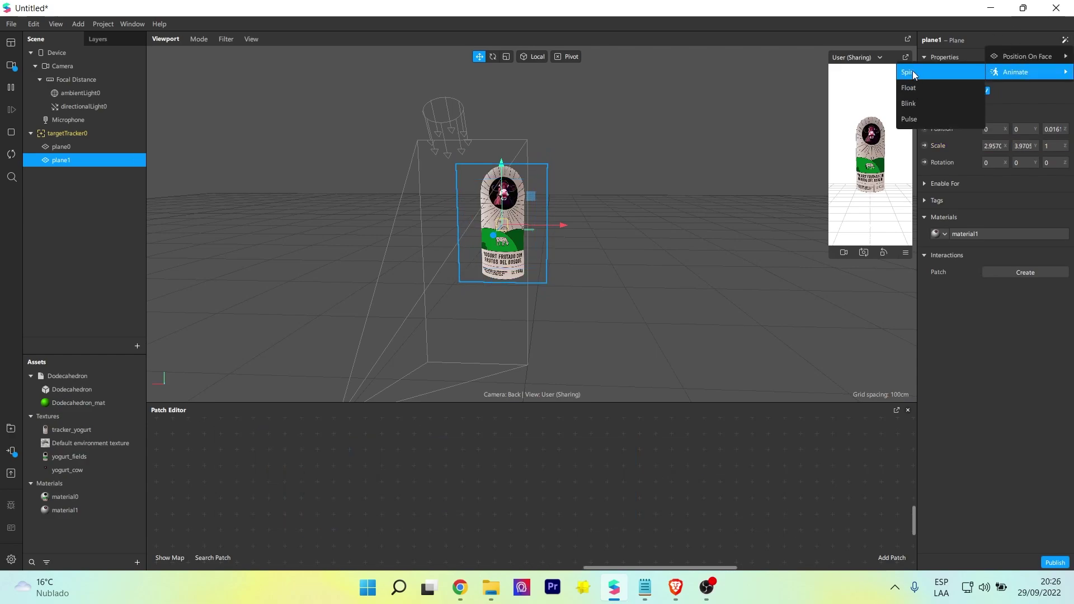
pyautogui.click(912, 71)
pyautogui.hotkey('ctrl', 'z')
# Apply the Float animation to plane1 and set the start and end Y positions in its Transition patch to 0
pyautogui.click(1065, 39)
pyautogui.click(925, 84)
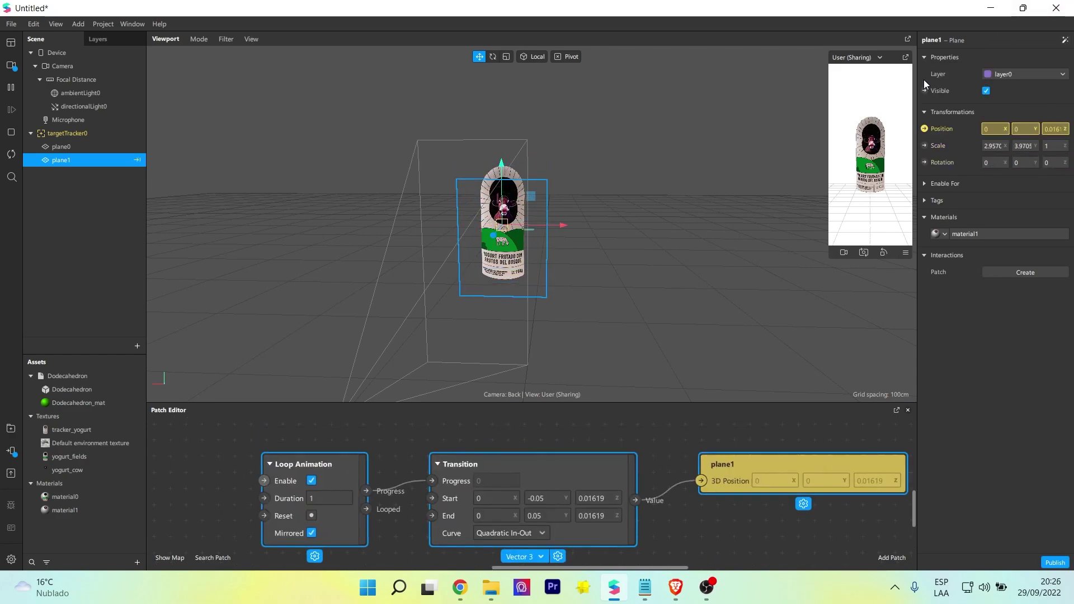
pyautogui.click(545, 492)
pyautogui.write('0')
pyautogui.press('Return')
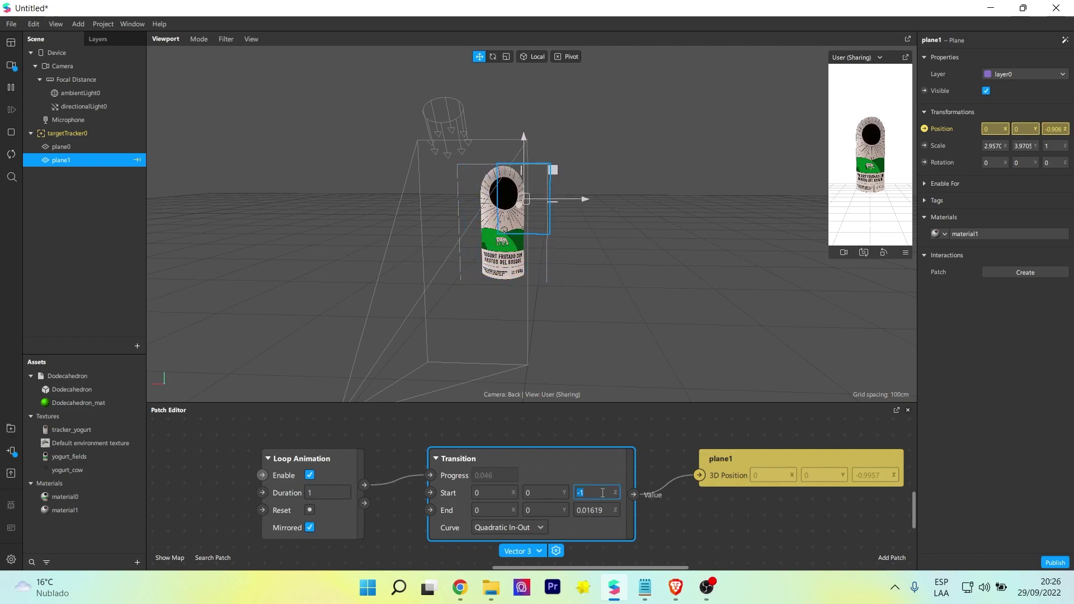
# Replace the Loop Animation patch with an Animation patch and connect it to the Transition patch's Progress
pyautogui.click(321, 457)
pyautogui.press('Delete')
pyautogui.doubleClick(287, 484)
pyautogui.write('animat')
pyautogui.press('Return')
pyautogui.moveTo(366, 487); pyautogui.dragTo(428, 475)
pyautogui.scroll(-2, 268, 475)
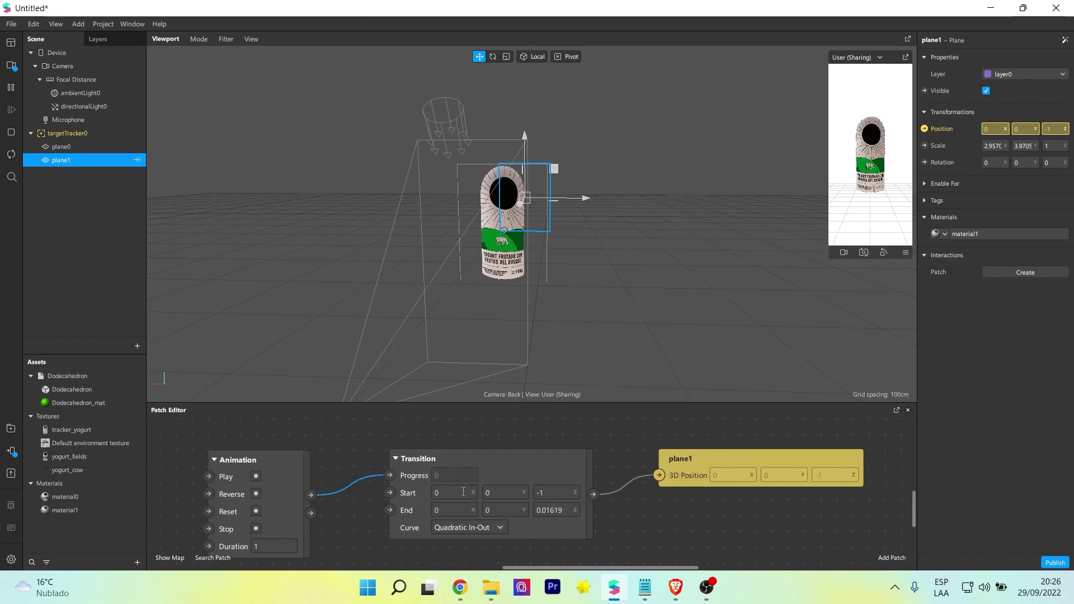
# Add a Screen Tap patch and connect it to the Animation patch's Play input
pyautogui.doubleClick(203, 481)
pyautogui.write('scree')
pyautogui.click(126, 316)
pyautogui.click(445, 469)
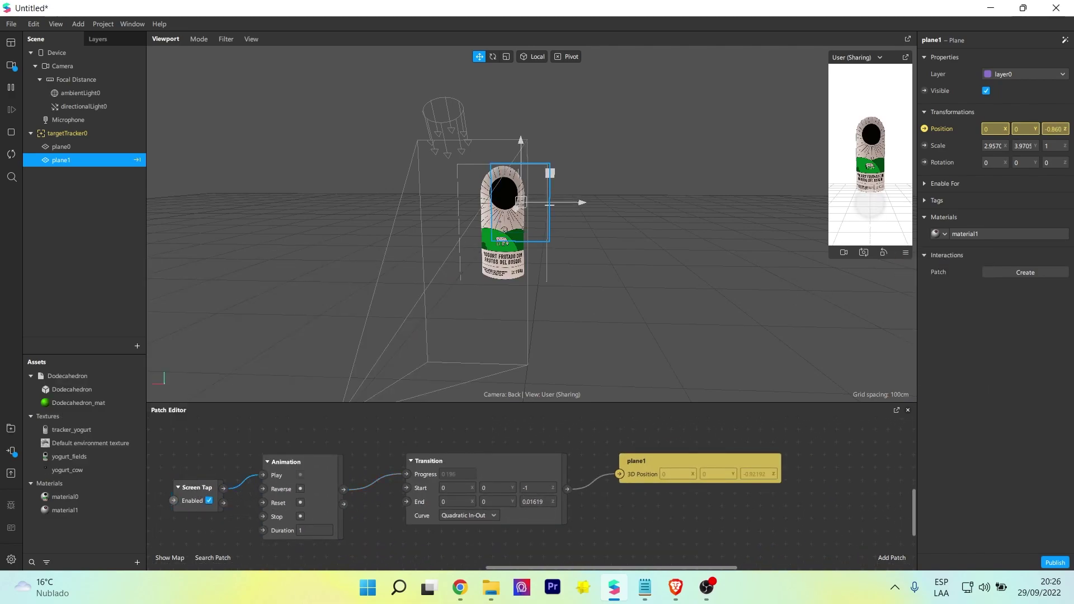
# Reduce the negative start Z offset in plane1's Transition patch so the cow begins closer to the label
pyautogui.scroll(2, 546, 506)
pyautogui.click(543, 477)
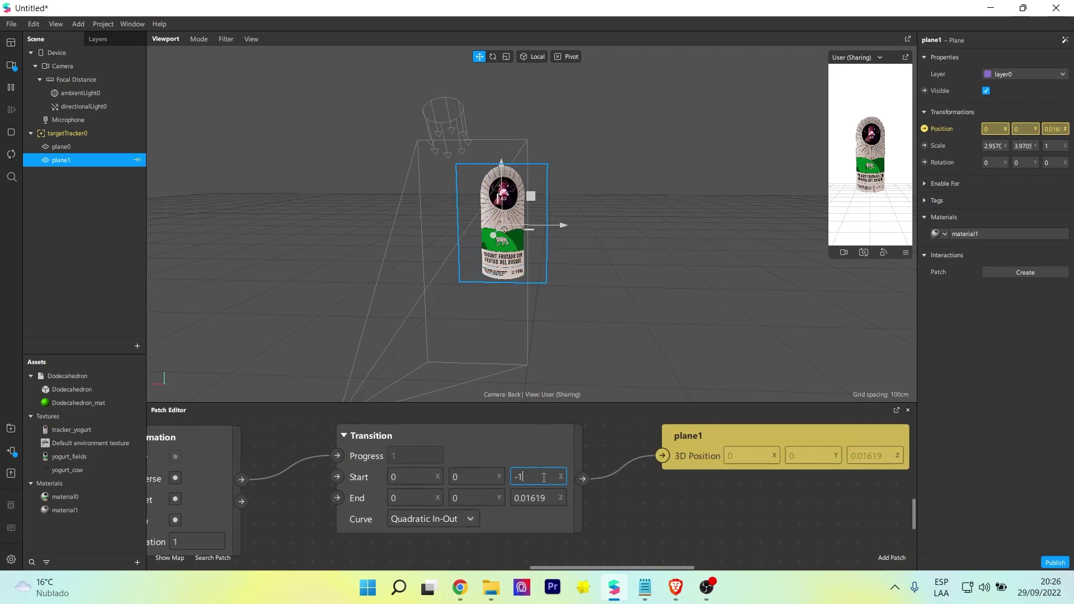
pyautogui.write('.1')
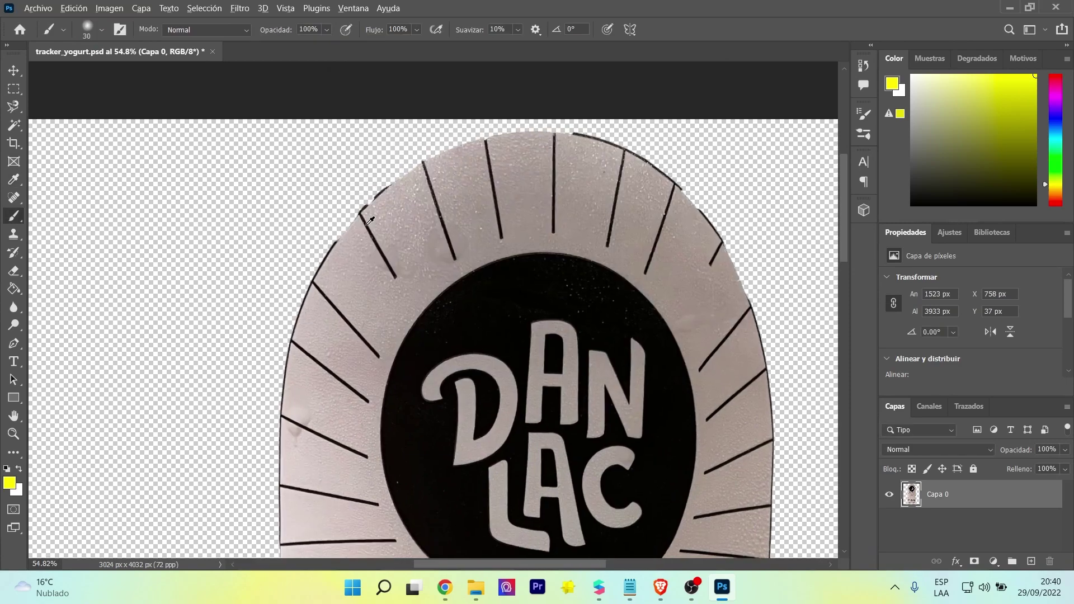
# In Photoshop, paint thick yellow brush strokes over the black rays above and to the left of the label's logo
pyautogui.moveTo(359, 212); pyautogui.dragTo(401, 285)
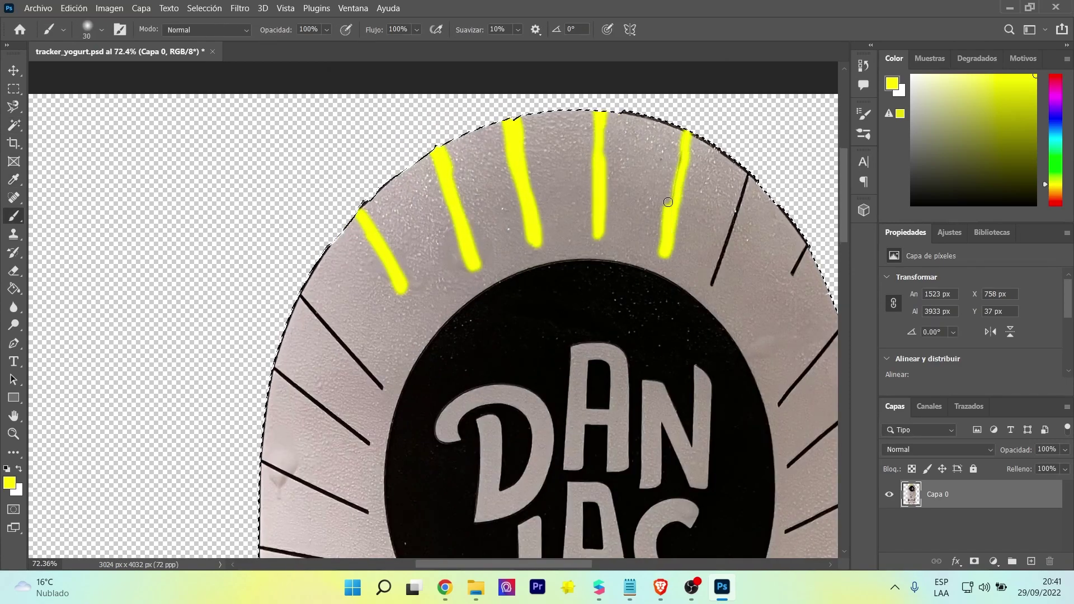
pyautogui.keyDown('alt'); pyautogui.scroll(-2, 666, 232); pyautogui.keyUp('alt')
pyautogui.keyDown('alt'); pyautogui.scroll(3, 336, 336); pyautogui.keyUp('alt')
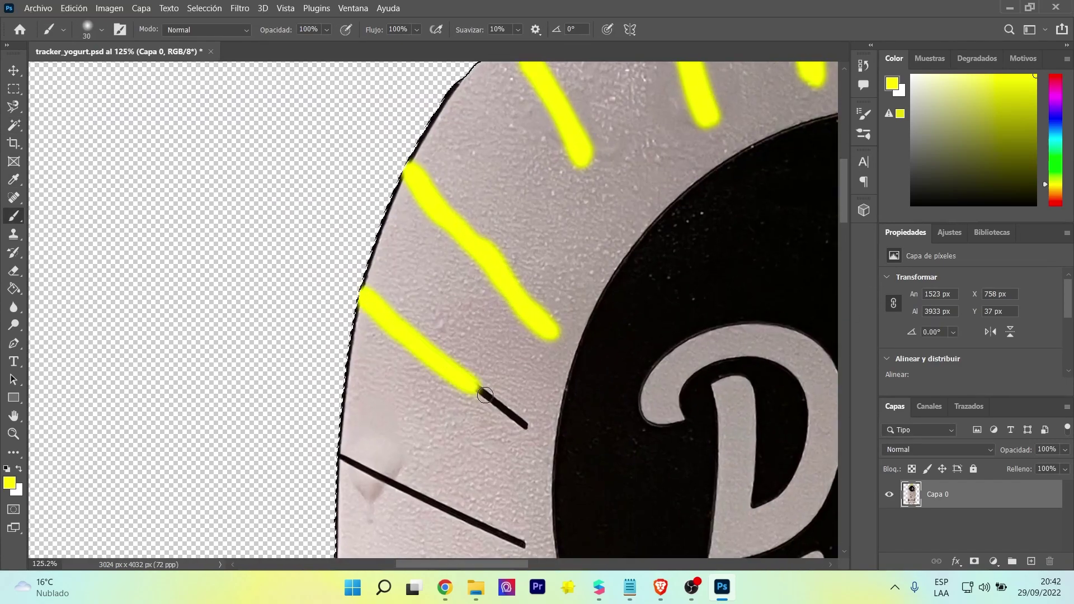
pyautogui.moveTo(351, 445); pyautogui.dragTo(524, 478)
pyautogui.keyDown('alt'); pyautogui.scroll(-1, 470, 447); pyautogui.keyUp('alt')
pyautogui.scroll(-3, 547, 499)
pyautogui.moveTo(360, 486); pyautogui.dragTo(618, 358)
pyautogui.moveTo(455, 498); pyautogui.dragTo(576, 387)
pyautogui.moveTo(685, 306); pyautogui.dragTo(755, 259)
pyautogui.moveTo(778, 272); pyautogui.dragTo(661, 390)
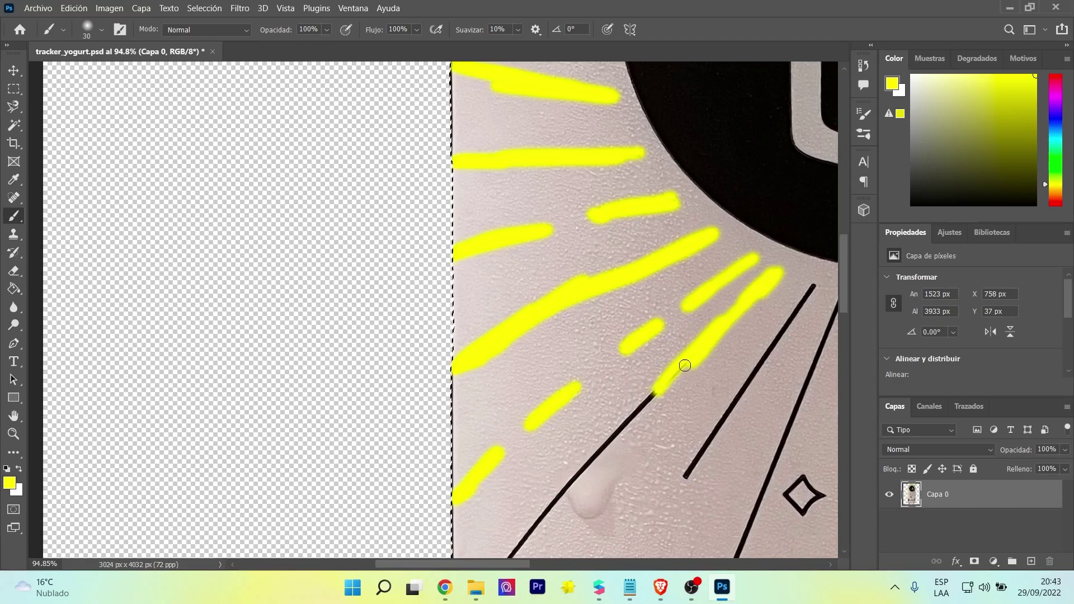
# Paint yellow strokes over the short and long rays fanning out beneath the black logo circle
pyautogui.keyDown('alt'); pyautogui.scroll(-1, 661, 389); pyautogui.keyUp('alt')
pyautogui.moveTo(501, 504); pyautogui.dragTo(575, 415)
pyautogui.keyDown('alt'); pyautogui.scroll(-5, 575, 414); pyautogui.keyUp('alt')
pyautogui.moveTo(474, 420); pyautogui.dragTo(503, 371)
pyautogui.keyDown('alt'); pyautogui.scroll(5, 503, 372); pyautogui.keyUp('alt')
pyautogui.moveTo(580, 209); pyautogui.dragTo(456, 523)
pyautogui.moveTo(619, 209); pyautogui.dragTo(615, 436)
pyautogui.moveTo(646, 211); pyautogui.dragTo(649, 235)
pyautogui.moveTo(655, 276); pyautogui.dragTo(660, 309)
pyautogui.keyDown('alt'); pyautogui.scroll(-3, 659, 309); pyautogui.keyUp('alt')
pyautogui.moveTo(542, 190); pyautogui.dragTo(618, 451)
pyautogui.keyDown('alt'); pyautogui.scroll(6, 618, 451); pyautogui.keyUp('alt')
pyautogui.keyDown('alt'); pyautogui.scroll(-5, 647, 480); pyautogui.keyUp('alt')
pyautogui.moveTo(327, 258); pyautogui.dragTo(404, 414)
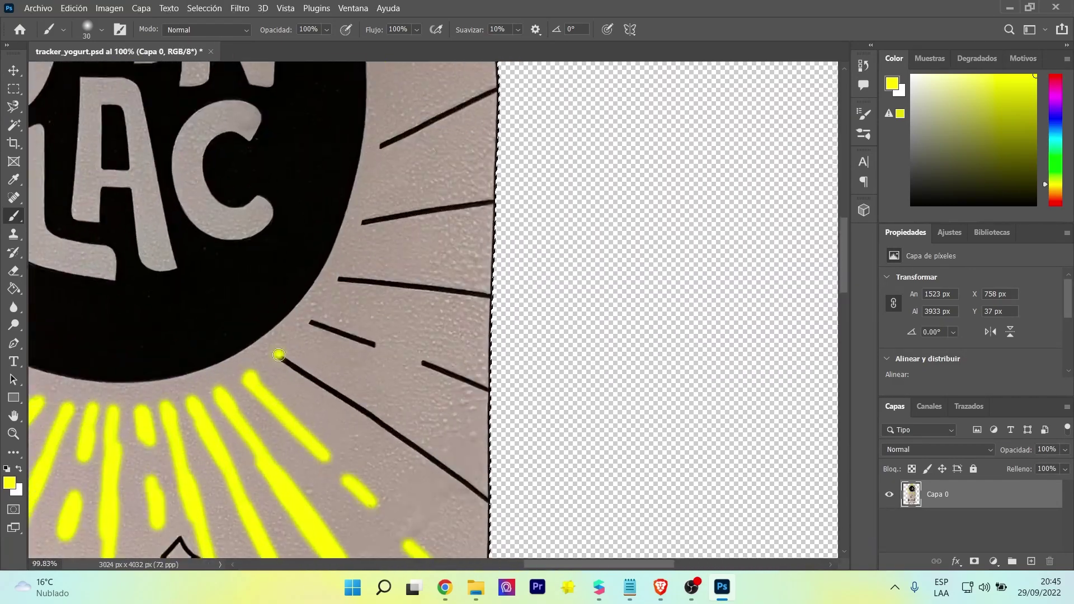
# Paint yellow strokes over the remaining rays to the right of the logo circle
pyautogui.keyDown('alt'); pyautogui.scroll(-3, 495, 392); pyautogui.keyUp('alt')
pyautogui.moveTo(320, 424); pyautogui.dragTo(433, 437)
pyautogui.moveTo(338, 381); pyautogui.dragTo(435, 364)
pyautogui.moveTo(438, 281); pyautogui.dragTo(386, 307)
pyautogui.moveTo(360, 252); pyautogui.dragTo(437, 193)
# Select the grey label background between the yellow rays with the Magic Wand and delete it
pyautogui.keyDown('alt'); pyautogui.scroll(-8, 352, 234); pyautogui.keyUp('alt')
pyautogui.press('w')
pyautogui.click(353, 234)
pyautogui.press('e')
pyautogui.keyDown('alt'); pyautogui.scroll(8, 417, 386); pyautogui.keyUp('alt')
pyautogui.moveTo(316, 454); pyautogui.dragTo(335, 470)
pyautogui.press('w')
pyautogui.click(430, 425)
pyautogui.press('Delete')
# Resize the eraser and erase the leftover label remnants around the yellow rays
pyautogui.press('e')
pyautogui.click(101, 30)
pyautogui.moveTo(90, 74); pyautogui.dragTo(112, 74)
pyautogui.scroll(-2, 357, 409)
pyautogui.moveTo(358, 410); pyautogui.dragTo(565, 503)
pyautogui.keyDown('alt'); pyautogui.scroll(4, 521, 357); pyautogui.keyUp('alt')
pyautogui.keyDown('alt'); pyautogui.scroll(4, 470, 320); pyautogui.keyUp('alt')
pyautogui.keyDown('alt'); pyautogui.moveTo(470, 318); pyautogui.dragTo(328, 319, button='right'); pyautogui.keyUp('alt')
pyautogui.moveTo(328, 319); pyautogui.dragTo(112, 287)
pyautogui.keyDown('alt'); pyautogui.scroll(-5, 335, 361); pyautogui.keyUp('alt')
pyautogui.keyDown('alt'); pyautogui.scroll(8, 258, 384); pyautogui.keyUp('alt')
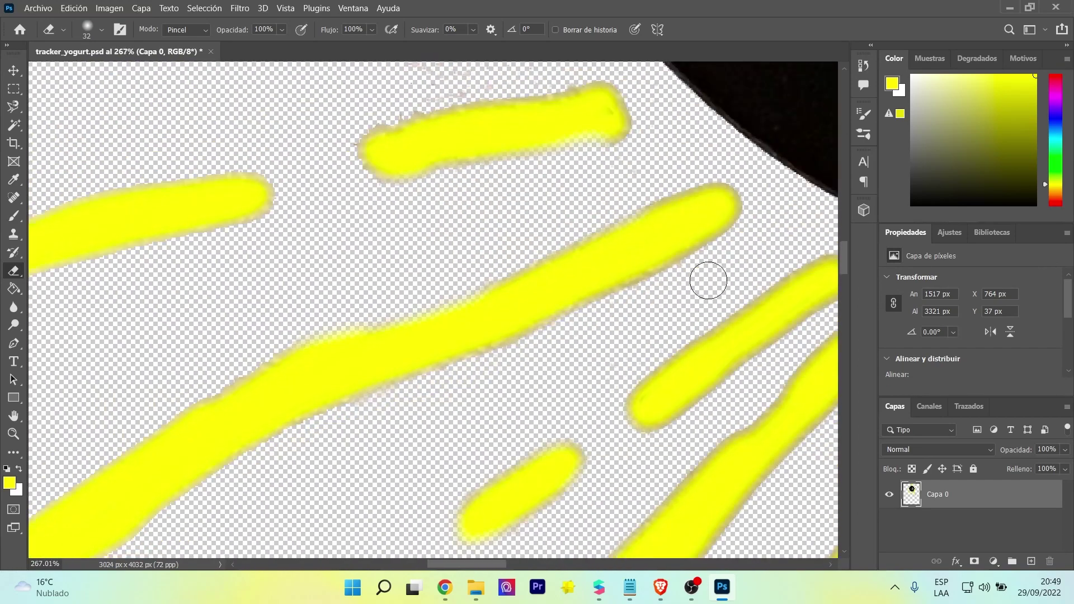
pyautogui.keyDown('alt'); pyautogui.scroll(-10, 546, 352); pyautogui.keyUp('alt')
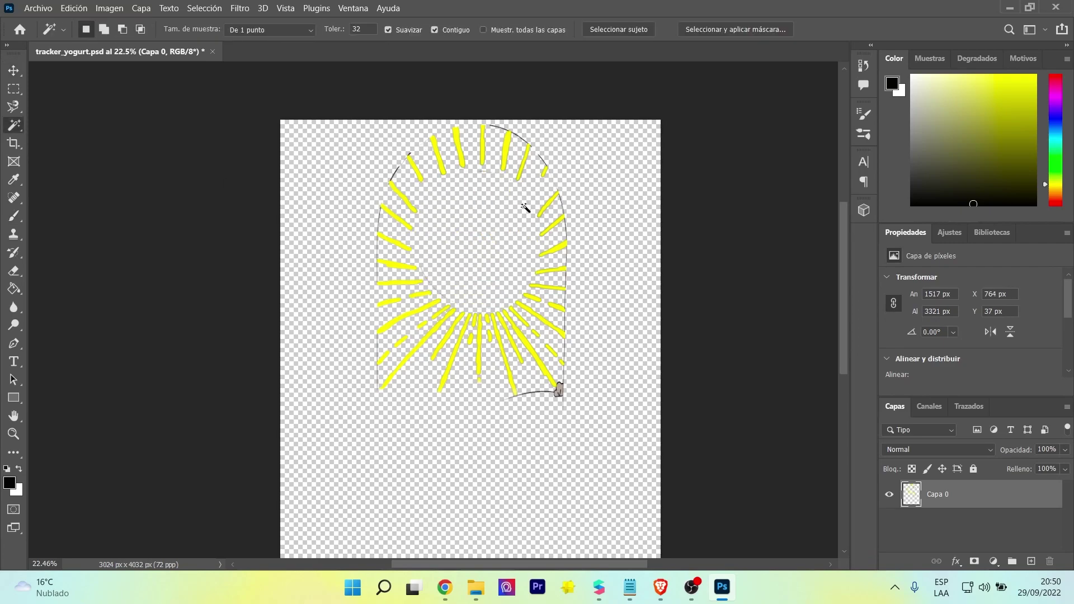
pyautogui.keyDown('alt'); pyautogui.scroll(6, 382, 214); pyautogui.keyUp('alt')
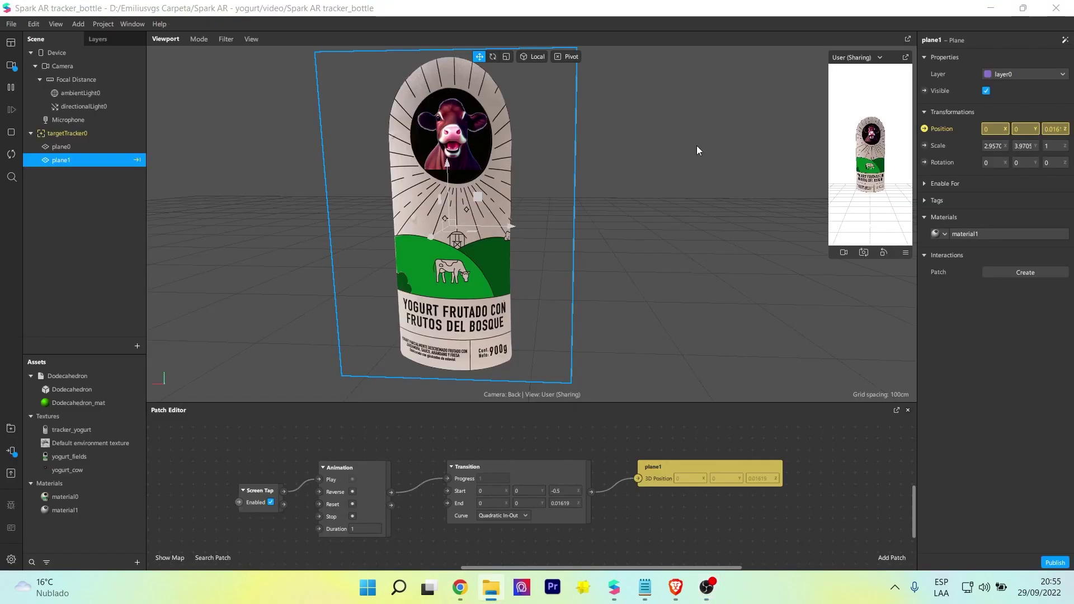
# In Spark AR, widen plane0 and plane1 to a matching X scale of 3.18011
pyautogui.click(62, 146)
pyautogui.click(64, 159)
pyautogui.click(61, 146)
pyautogui.moveTo(994, 147); pyautogui.dragTo(1014, 148)
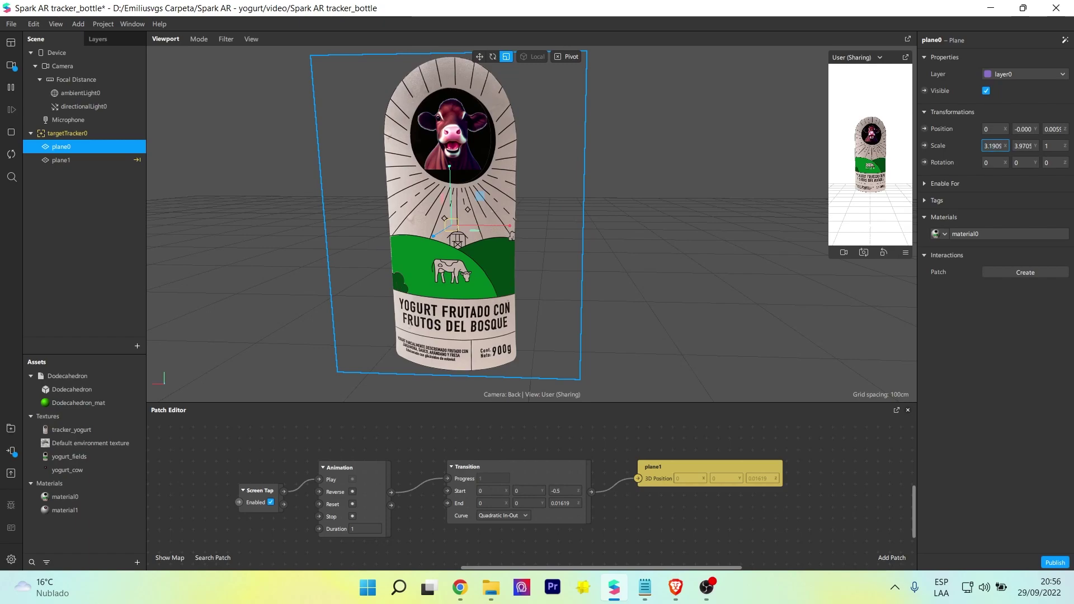
pyautogui.moveTo(510, 226); pyautogui.dragTo(509, 226)
pyautogui.click(993, 146)
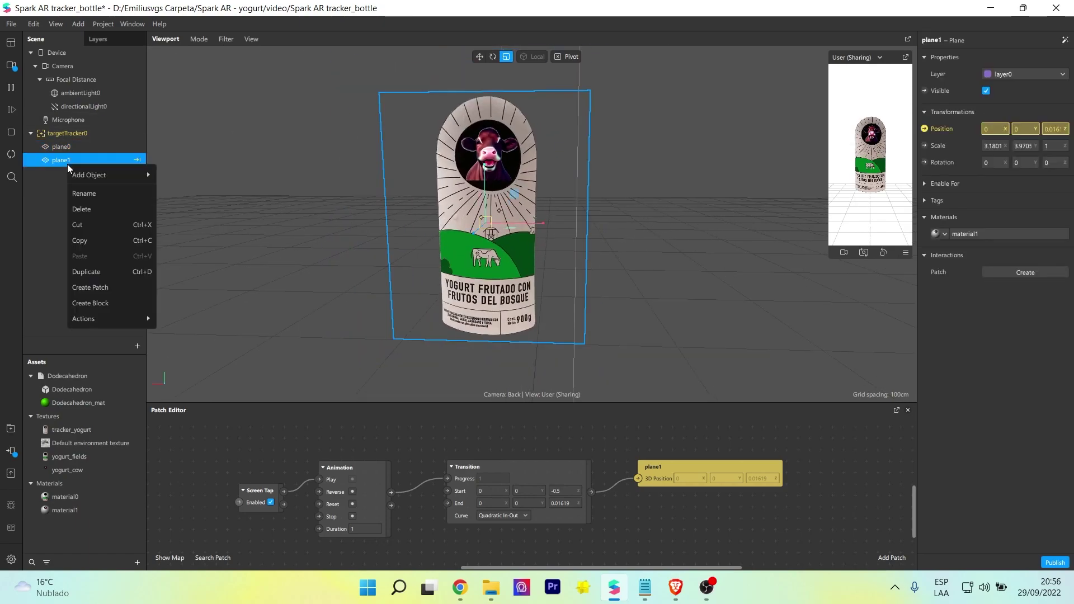
# Add a new plane as a child of targetTracker0
pyautogui.rightClick(68, 134)
pyautogui.moveTo(125, 150)
pyautogui.click(183, 207)
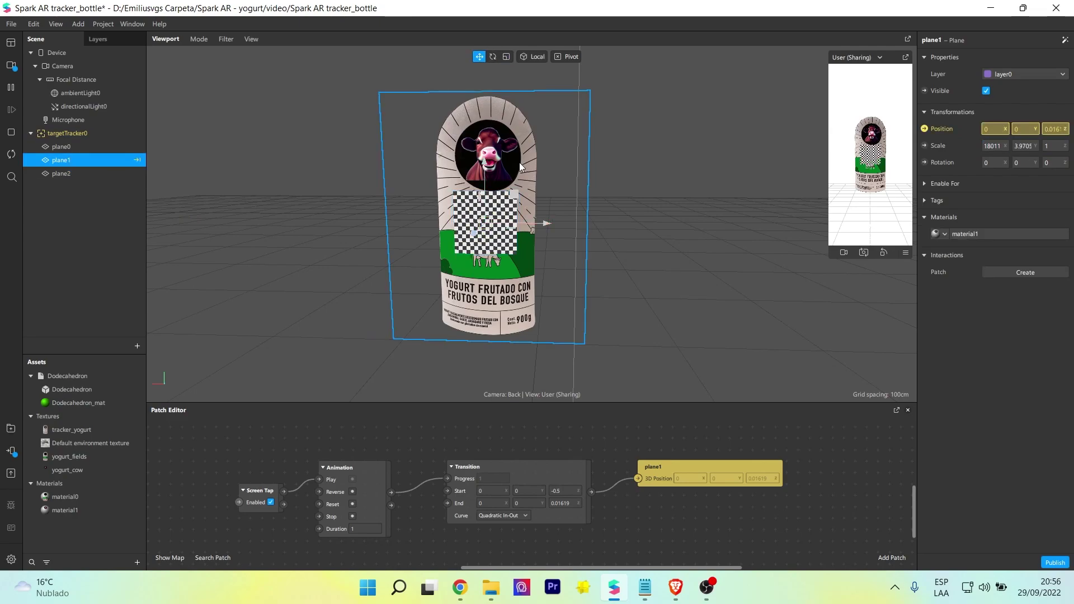
# Match plane2's size to plane1 by setting its X scale to 3.18011 and its Y scale to 3.97056
pyautogui.click(60, 173)
pyautogui.click(995, 146)
pyautogui.write('3.18011')
pyautogui.click(61, 160)
pyautogui.click(1023, 146)
pyautogui.click(61, 173)
pyautogui.click(1024, 145)
pyautogui.write('3.97056')
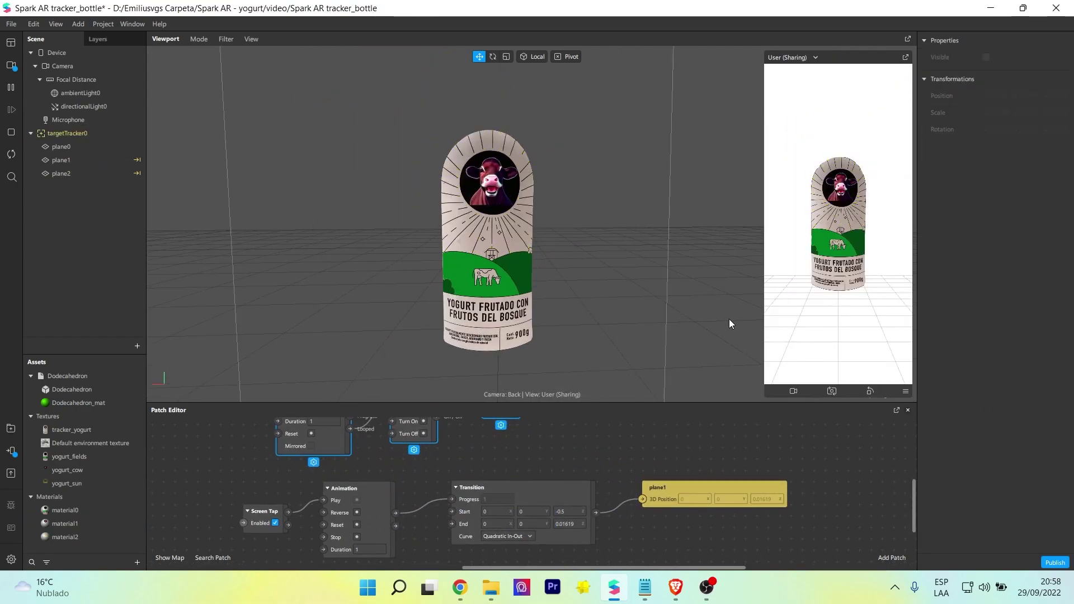
# Send the finished effect out for testing on a device
pyautogui.click(11, 451)
pyautogui.click(193, 401)
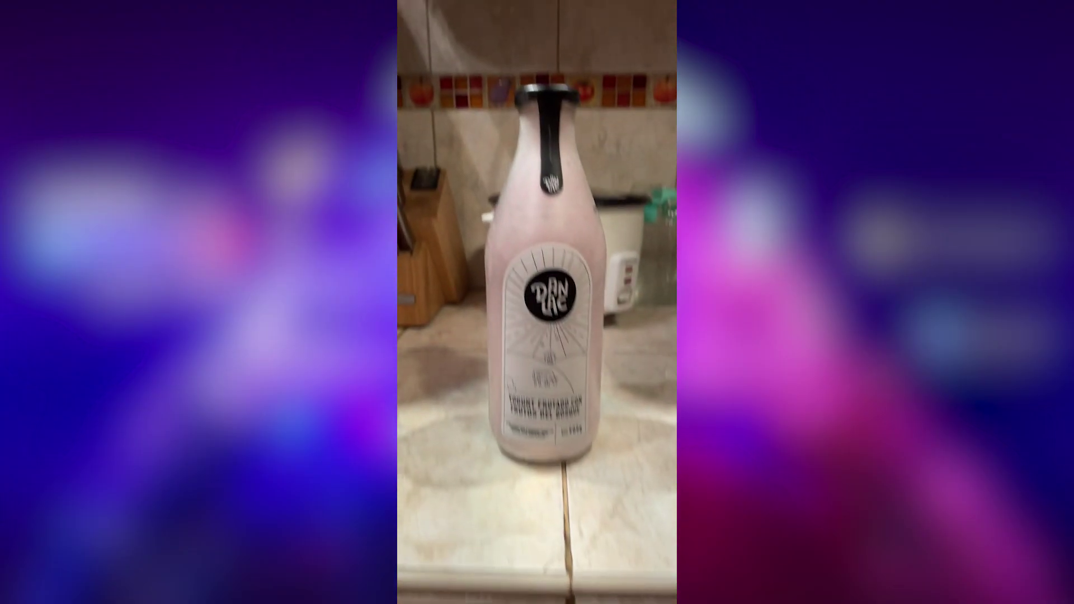